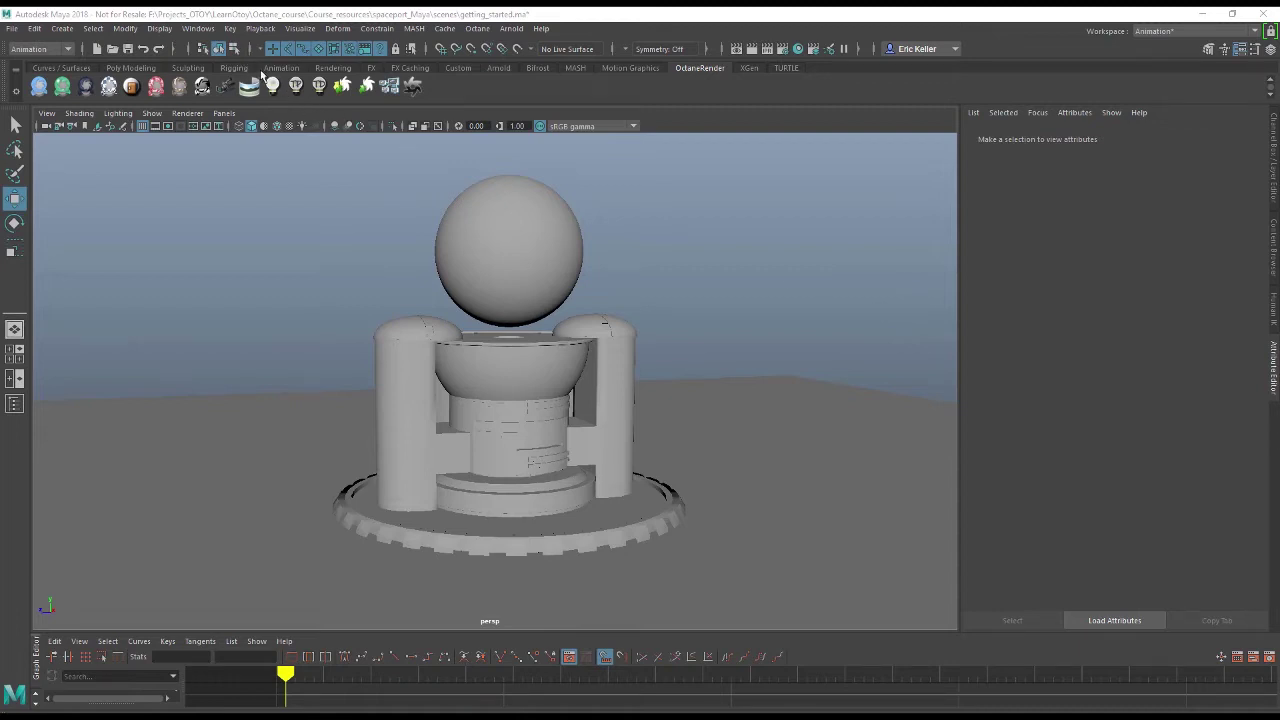
# Confirm the Octane plugin is loaded in the Plug-in Manager
pyautogui.click(210, 29)
pyautogui.moveTo(238, 145)
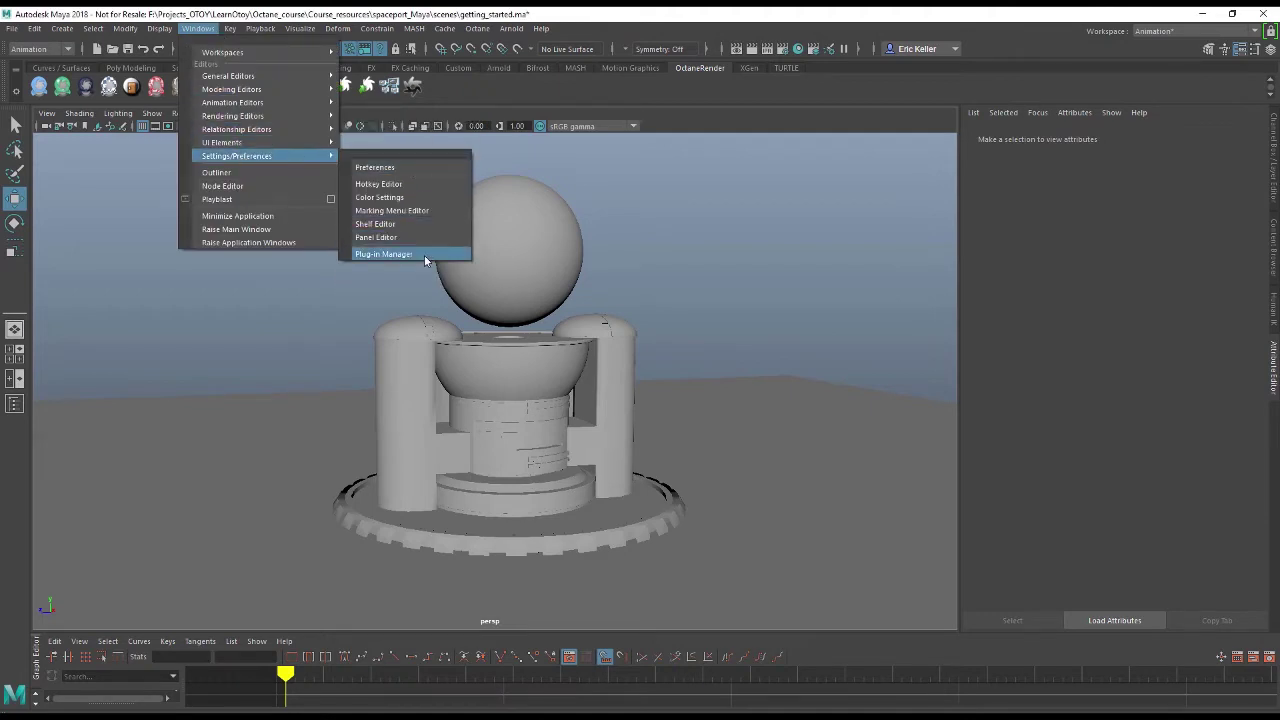
pyautogui.click(424, 255)
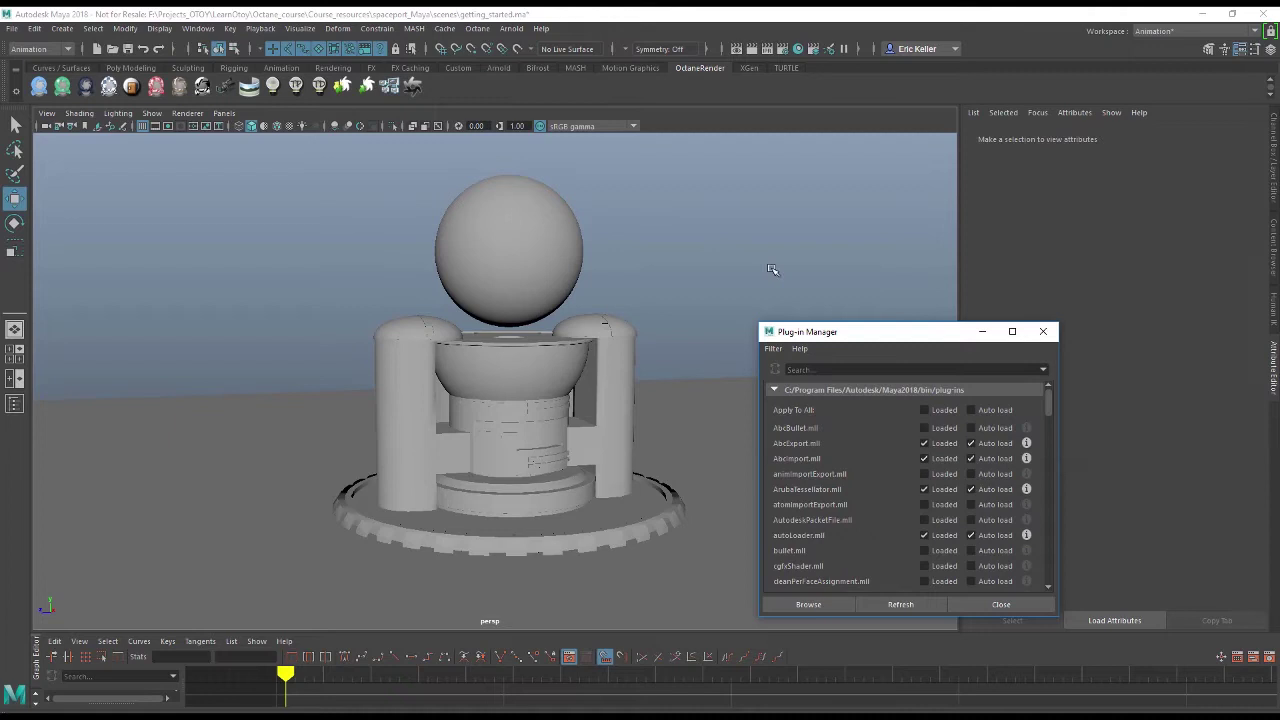
pyautogui.moveTo(850, 330); pyautogui.dragTo(605, 154)
pyautogui.scroll(-3, 661, 331)
pyautogui.scroll(-10, 661, 331)
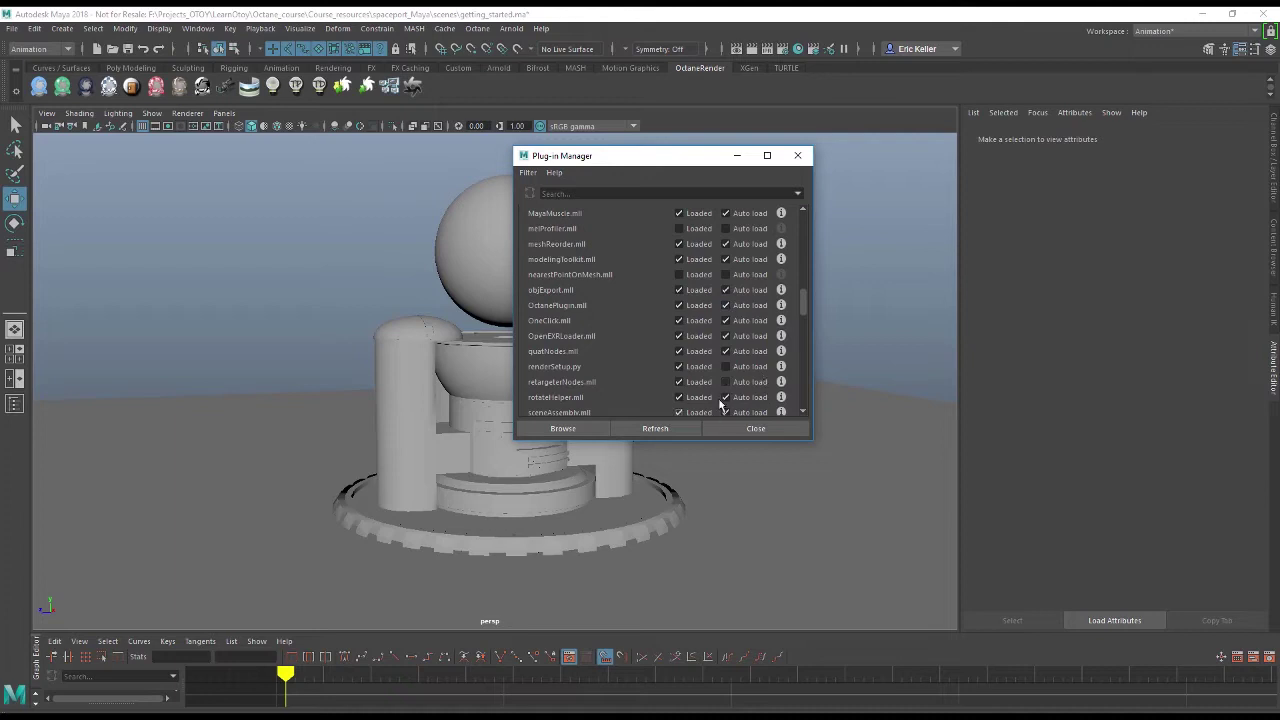
pyautogui.click(798, 157)
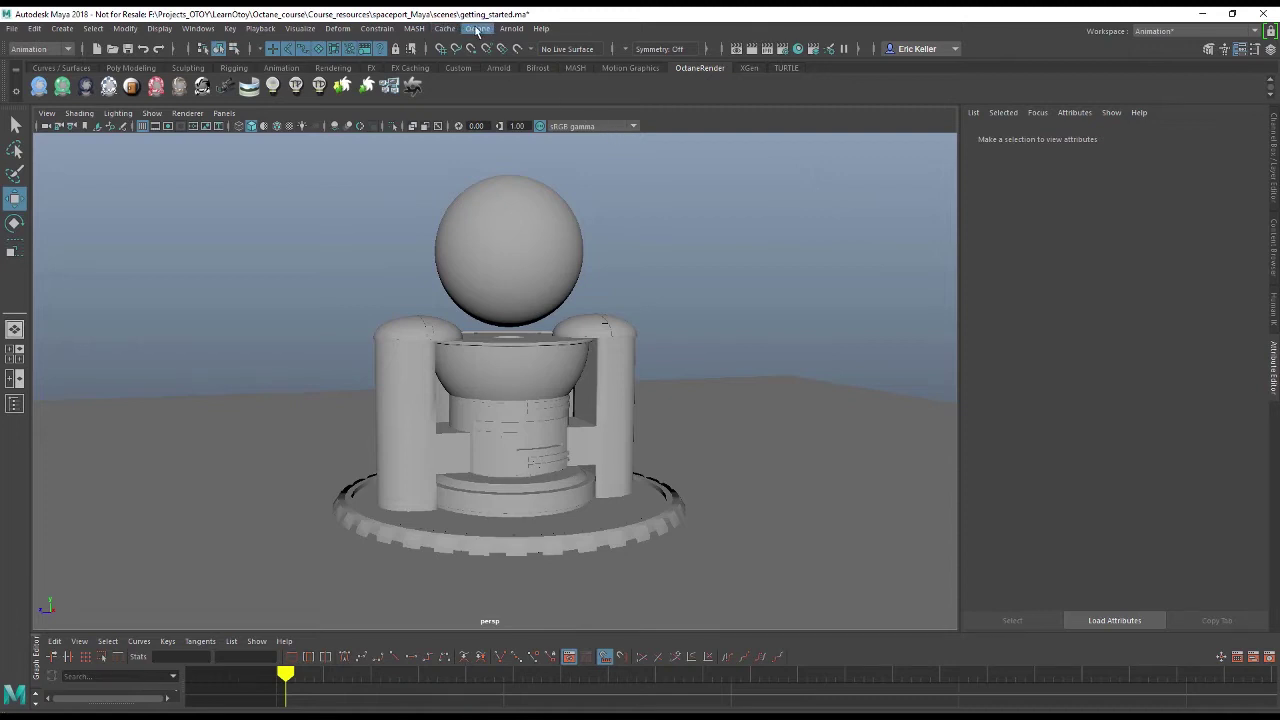
# Browse the Octane menu commands and the Help options
pyautogui.click(477, 30)
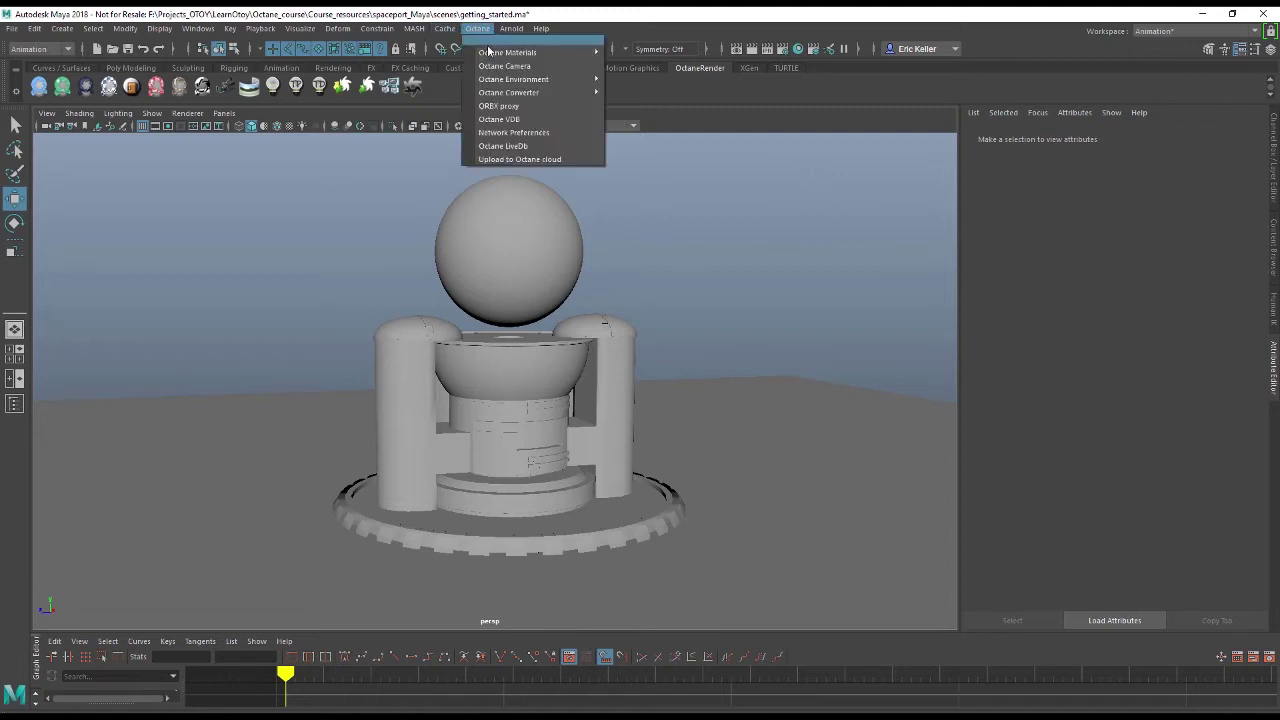
pyautogui.moveTo(491, 58)
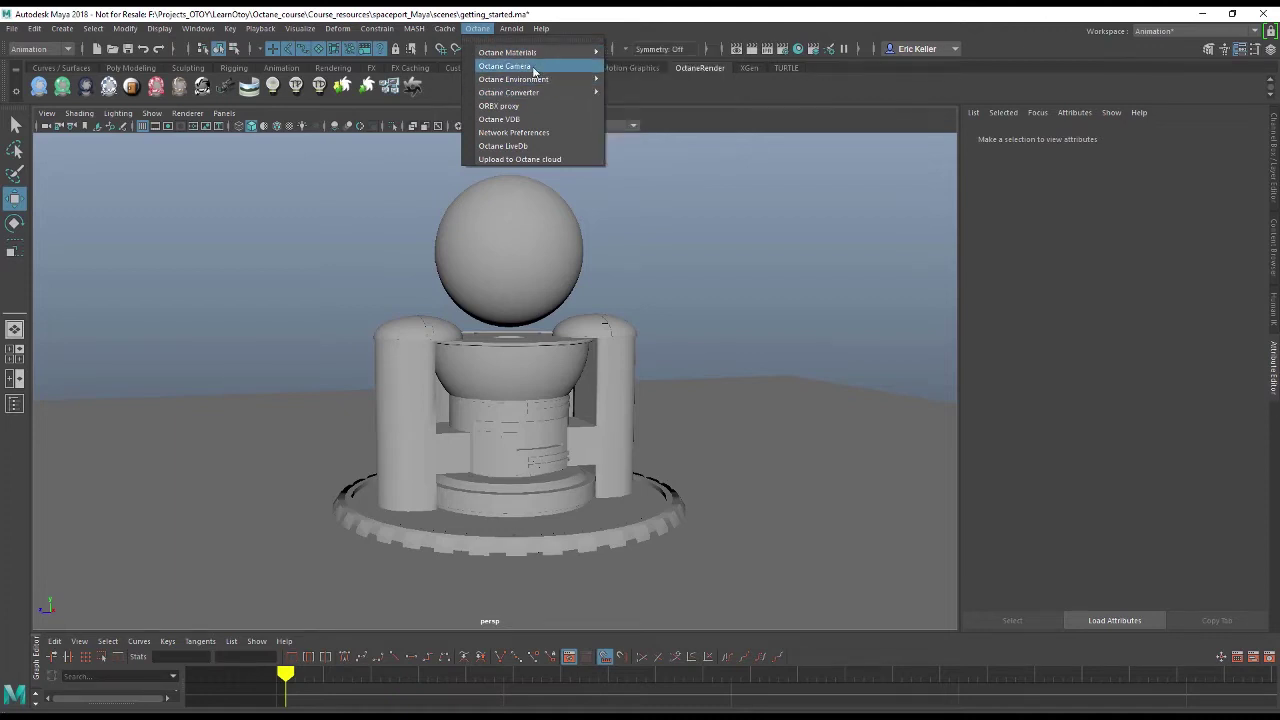
pyautogui.moveTo(535, 83)
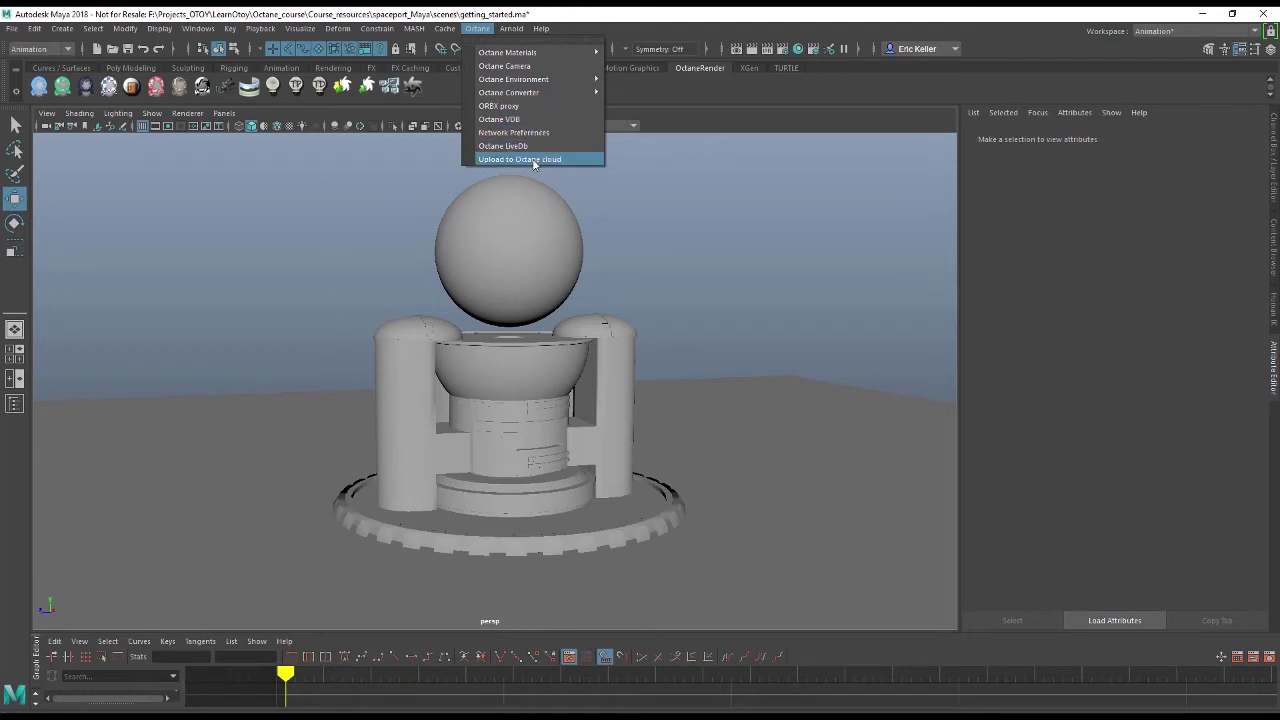
pyautogui.click(541, 28)
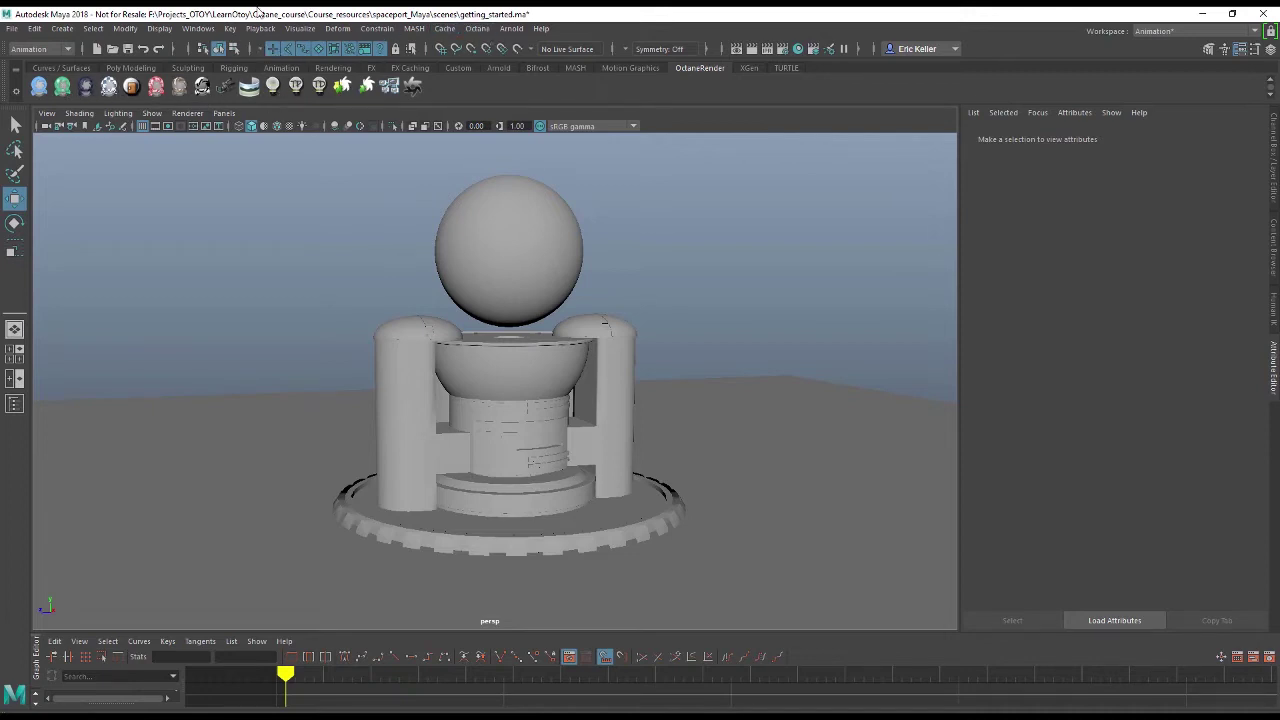
# Open Render Settings and set Render Using to OctaneRender
pyautogui.click(199, 30)
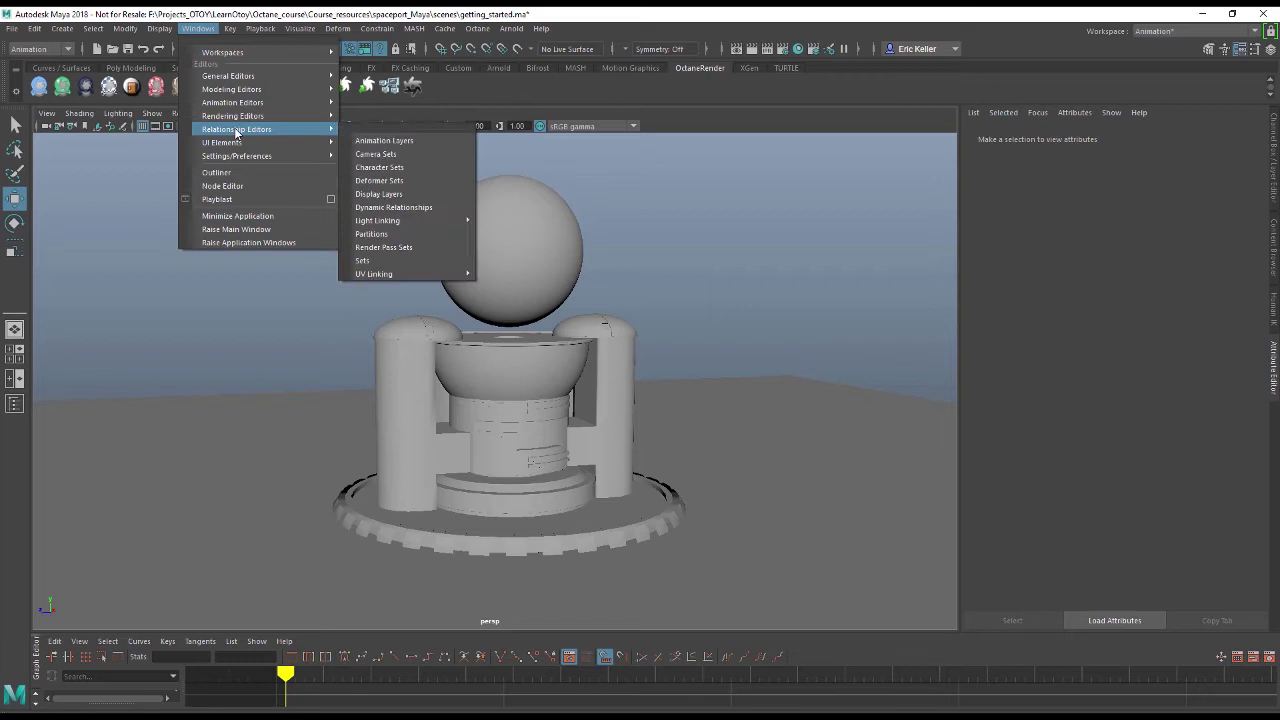
pyautogui.moveTo(280, 116)
pyautogui.click(382, 140)
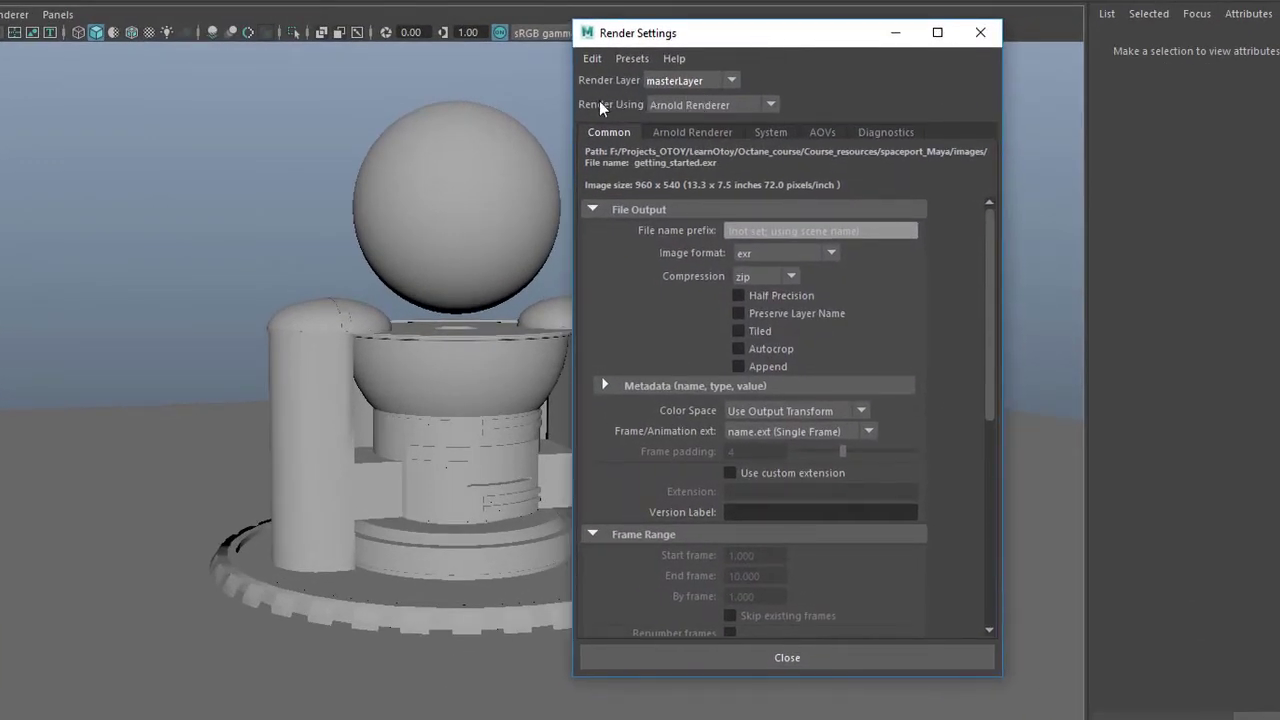
pyautogui.click(685, 104)
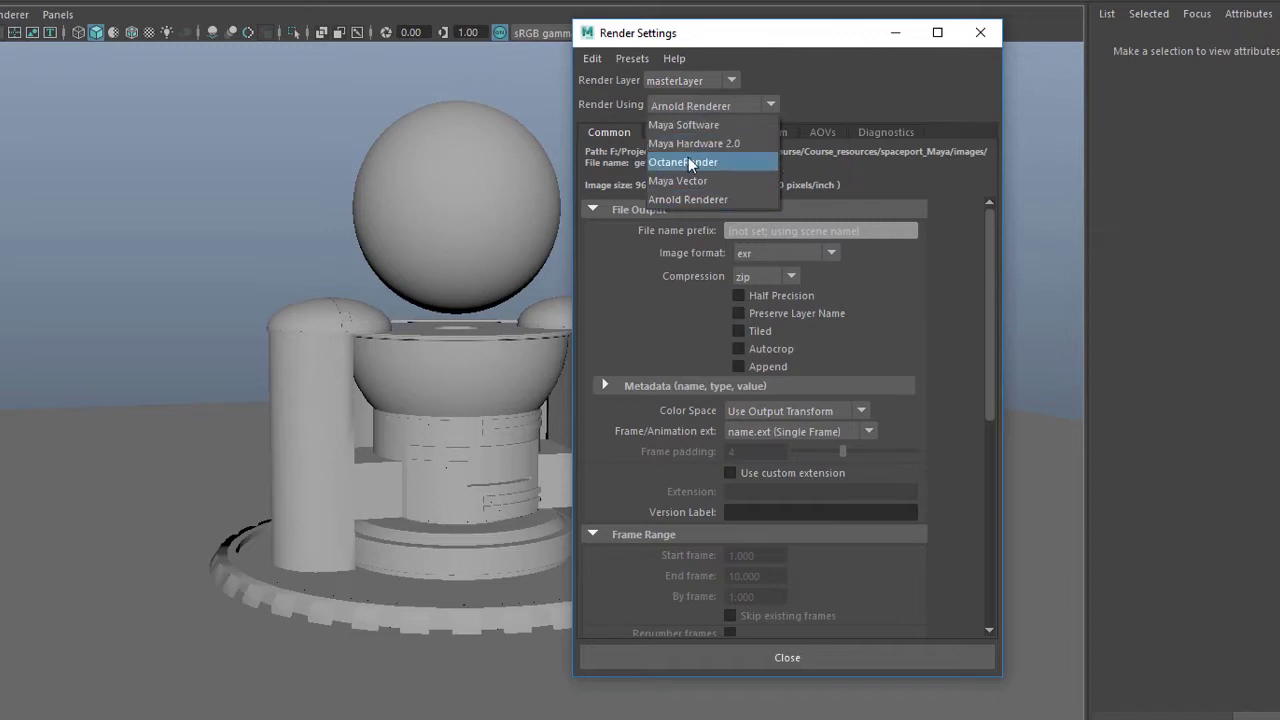
pyautogui.click(691, 160)
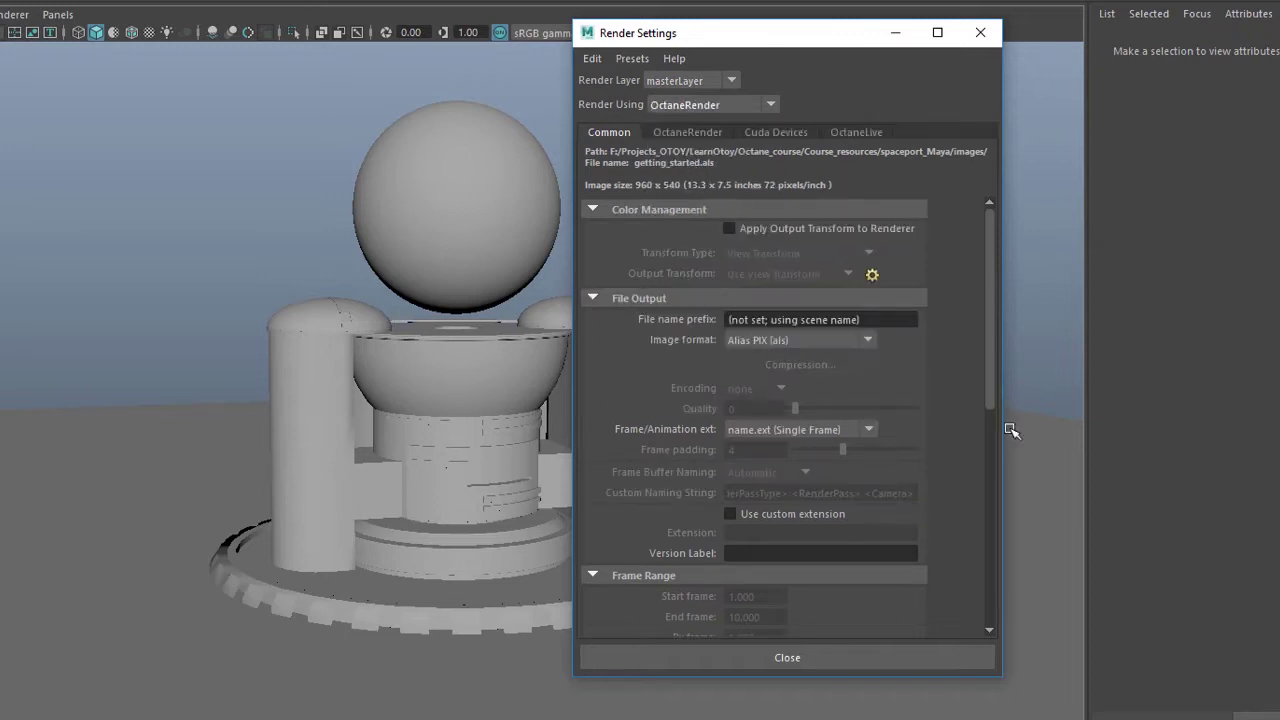
pyautogui.moveTo(989, 357); pyautogui.dragTo(981, 576)
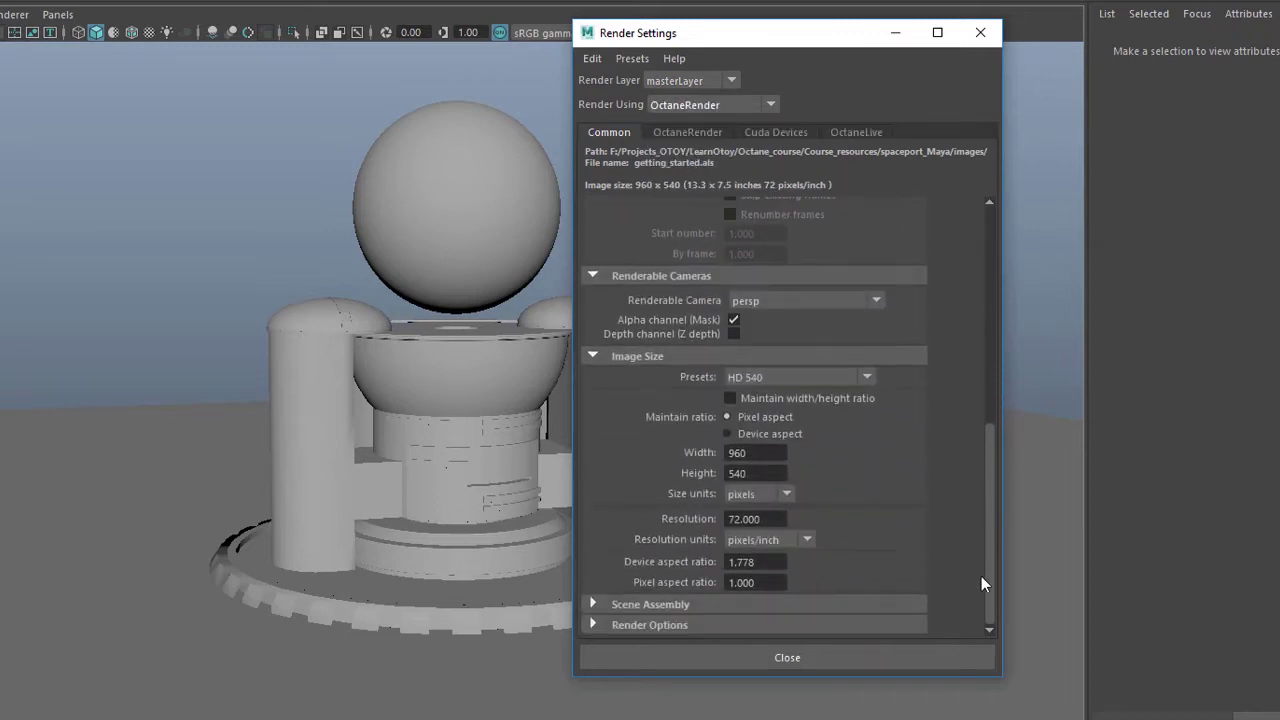
# Keep persp as the renderable camera and show the OctaneRender settings tab
pyautogui.click(801, 300)
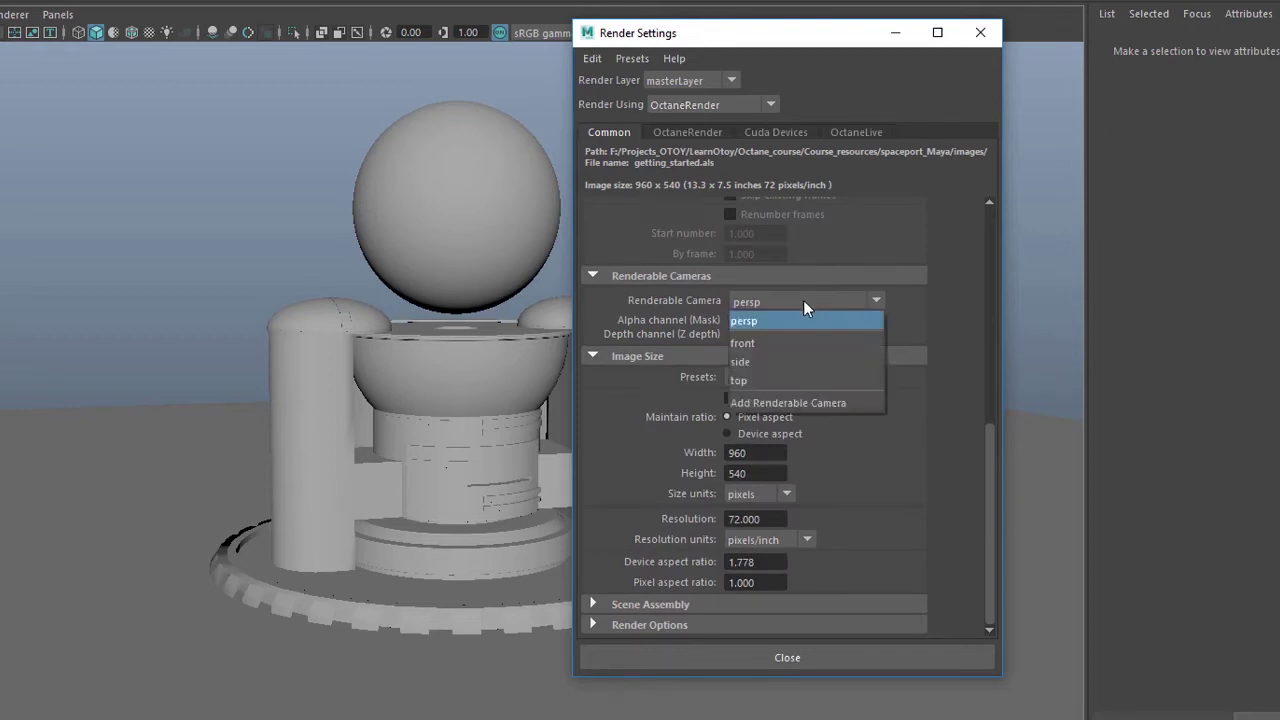
pyautogui.click(804, 300)
pyautogui.moveTo(994, 453); pyautogui.dragTo(984, 483)
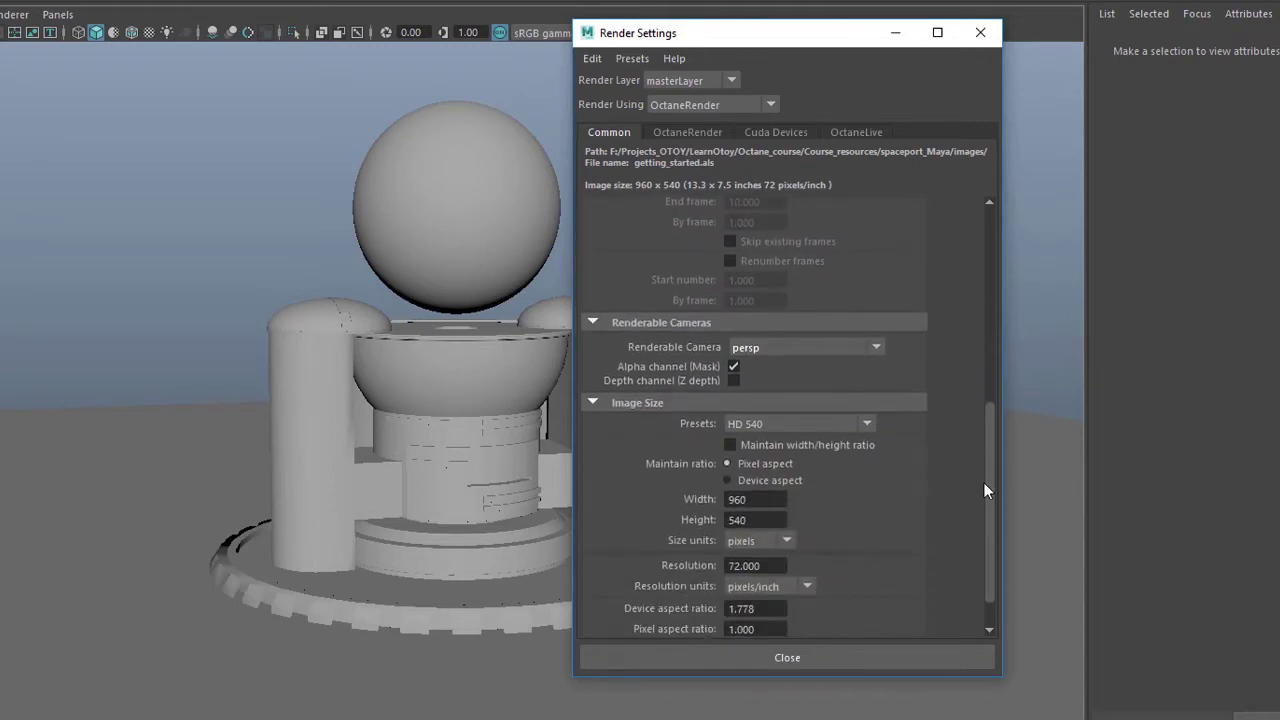
pyautogui.scroll(-2, 985, 488)
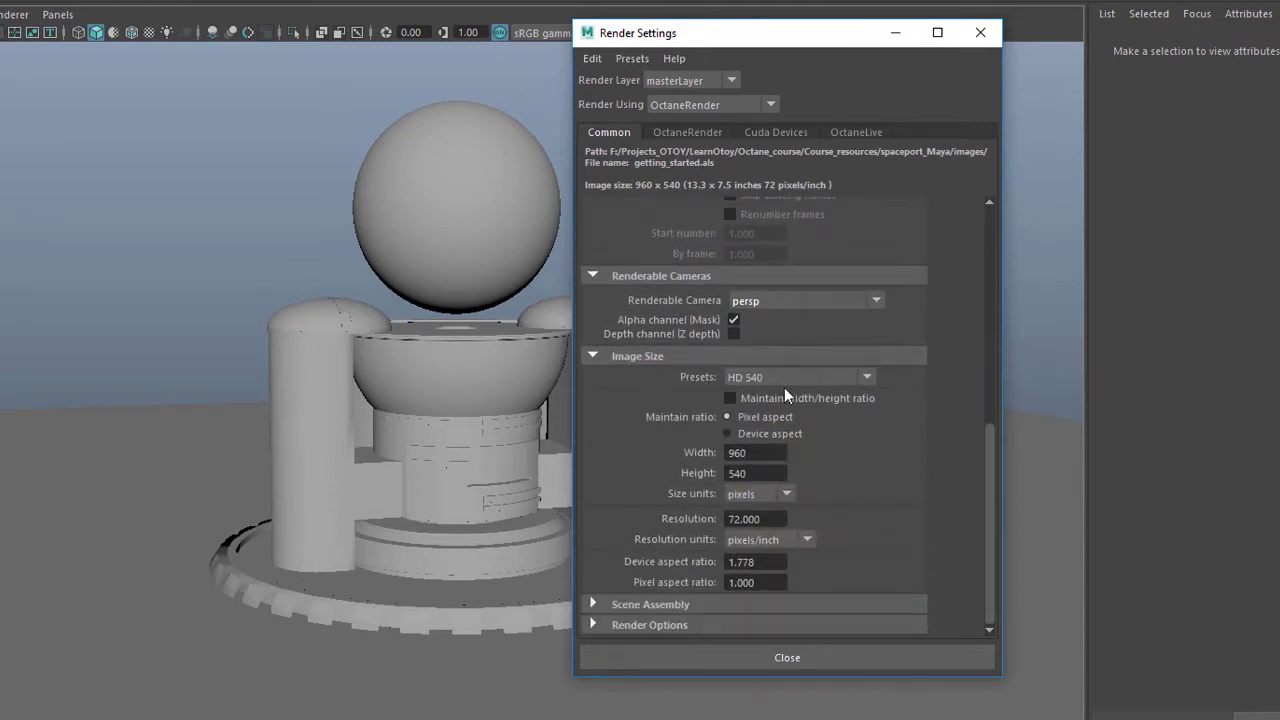
pyautogui.click(687, 131)
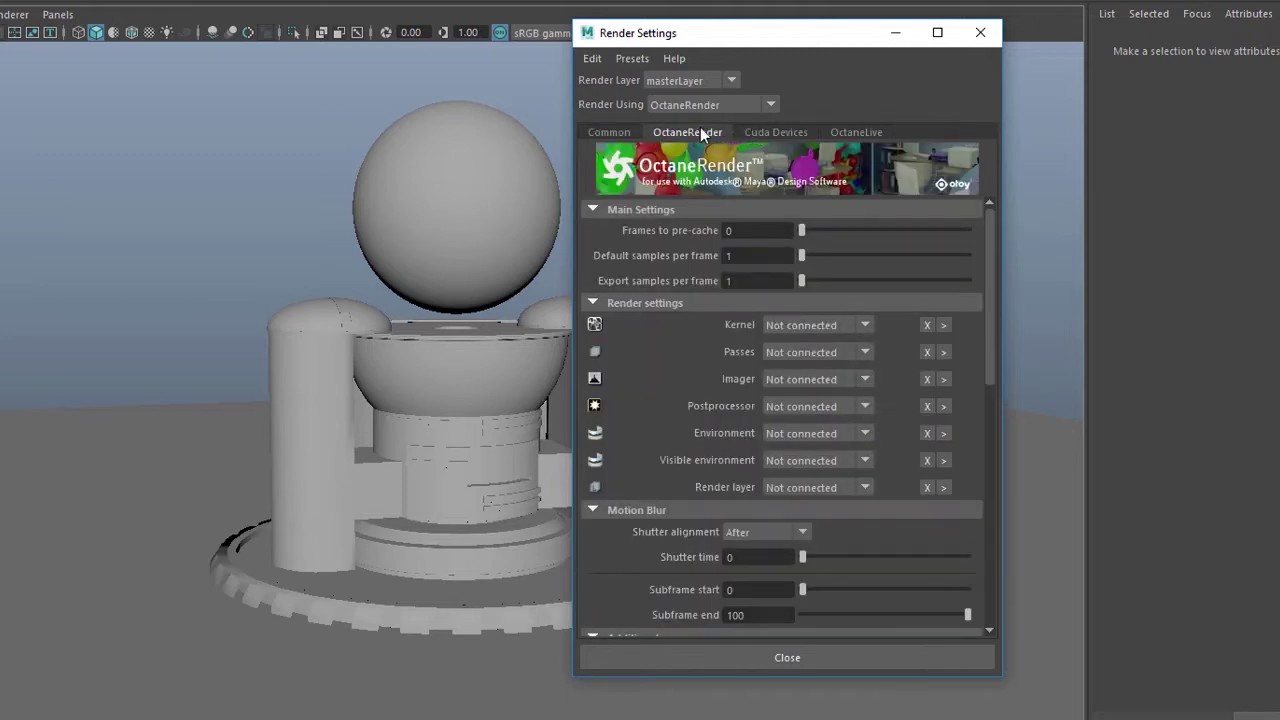
# View the Cuda Devices tab, glance at OctaneLive, then return to the two GTX 1080 Ti cards
pyautogui.click(756, 131)
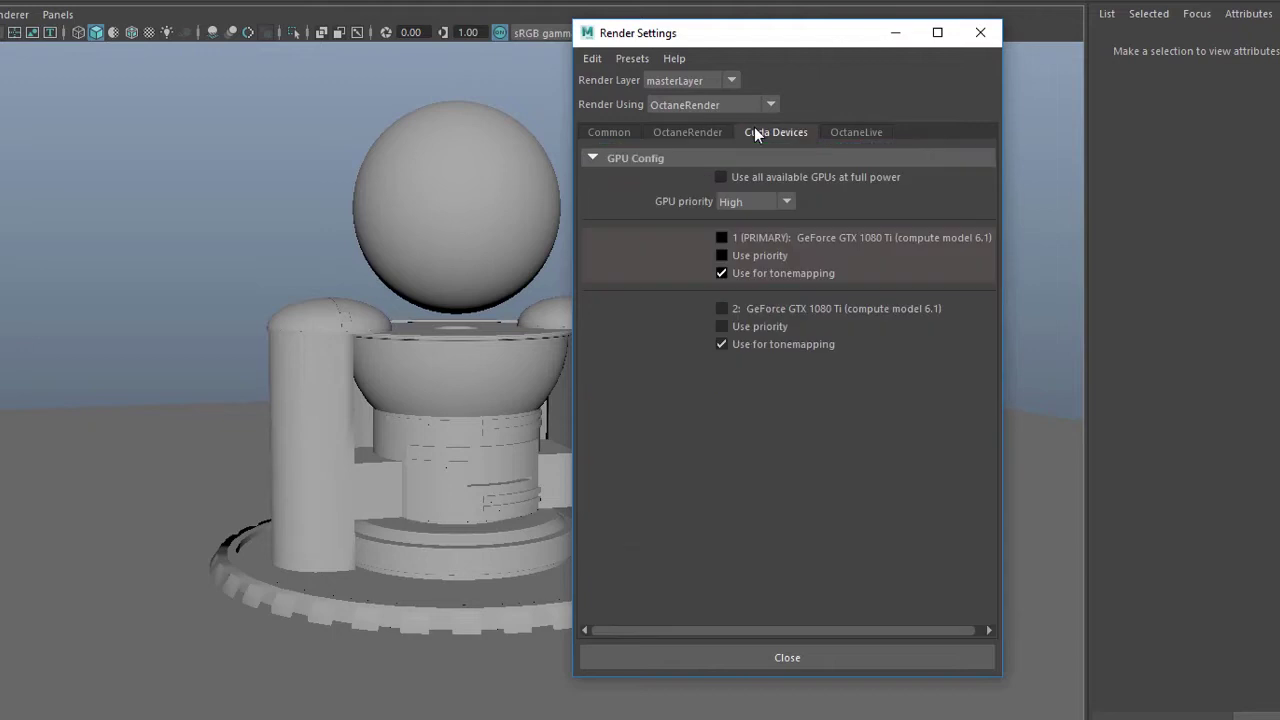
pyautogui.click(844, 131)
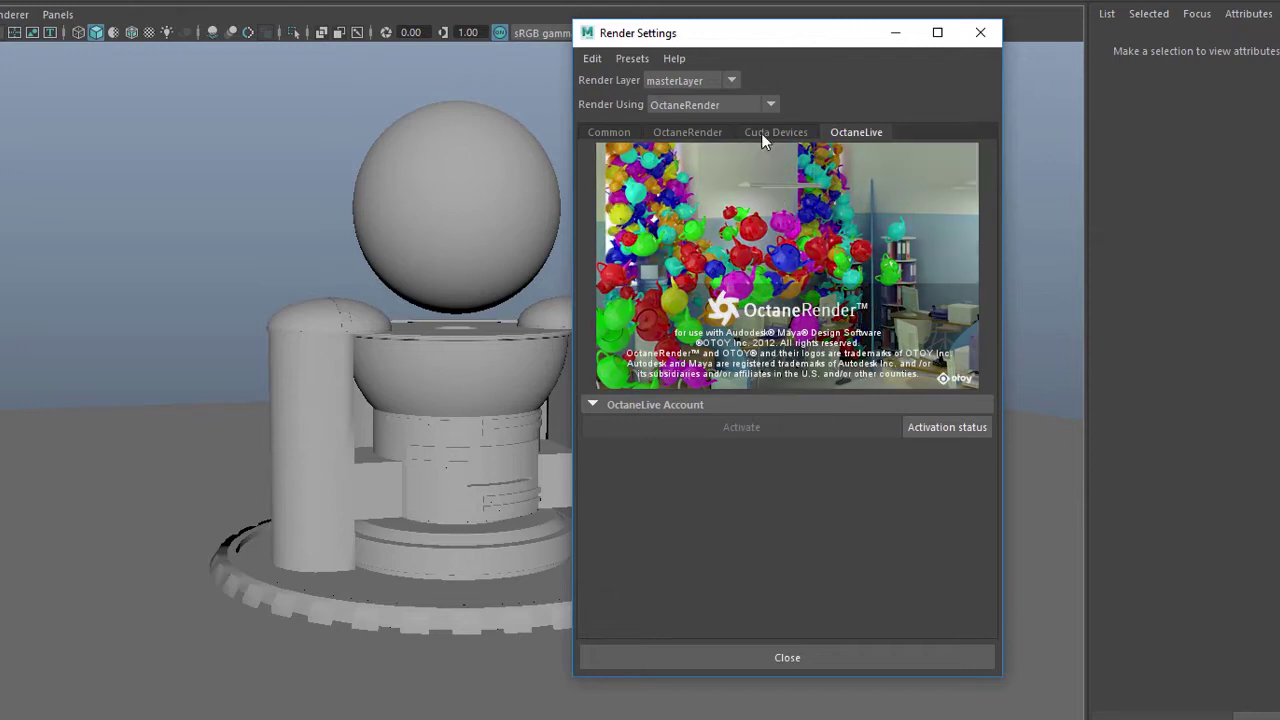
pyautogui.click(763, 136)
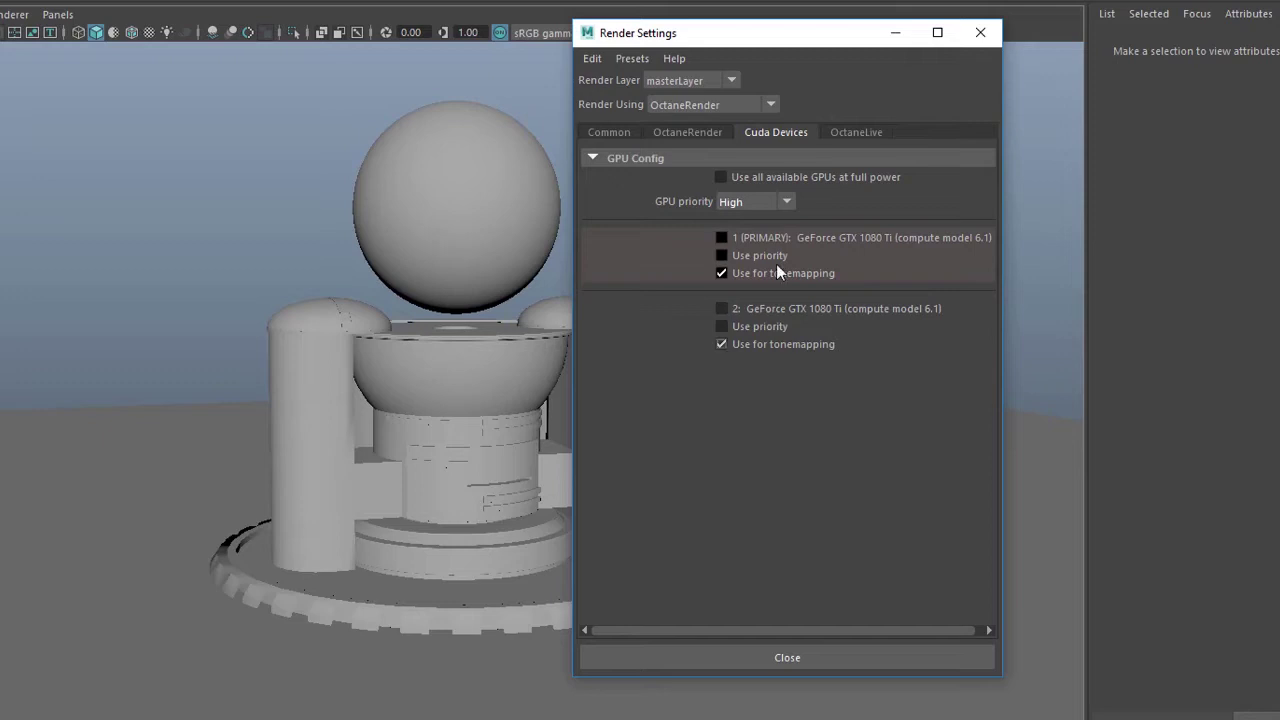
# Turn off full power, keep GPU priority High, and enable both GTX 1080 Ti GPUs
pyautogui.click(746, 174)
pyautogui.click(741, 203)
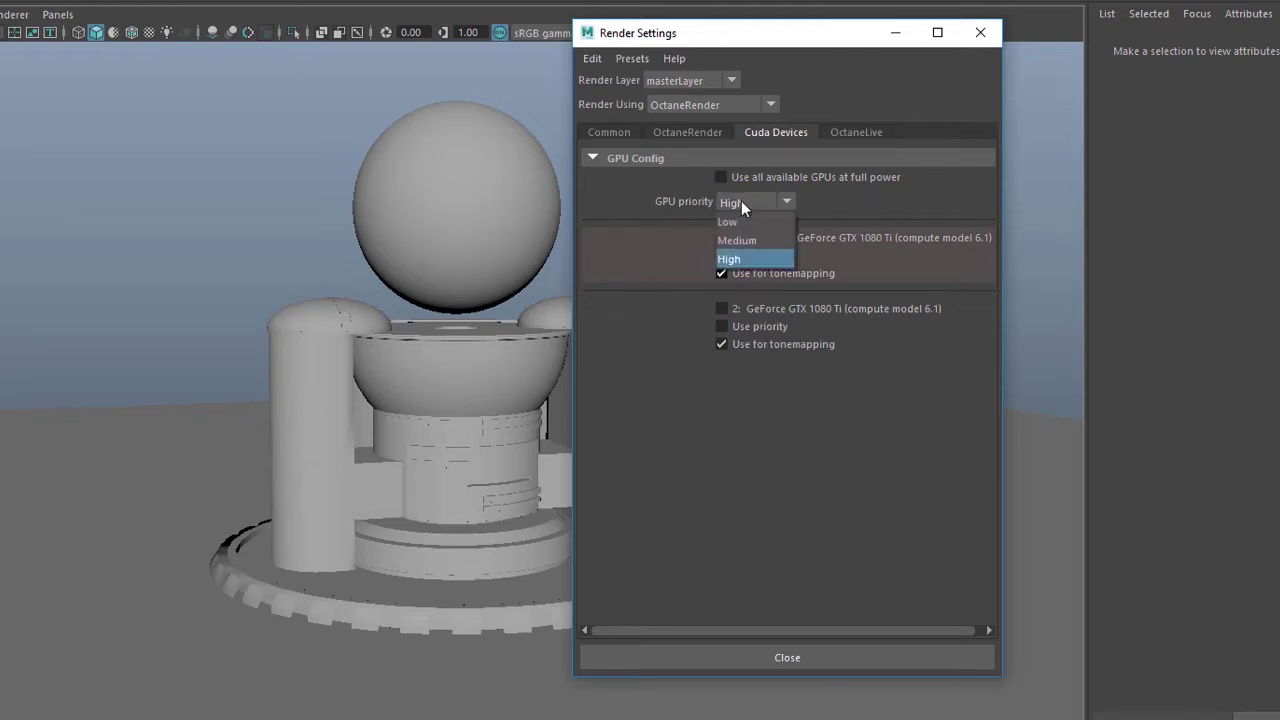
pyautogui.click(741, 203)
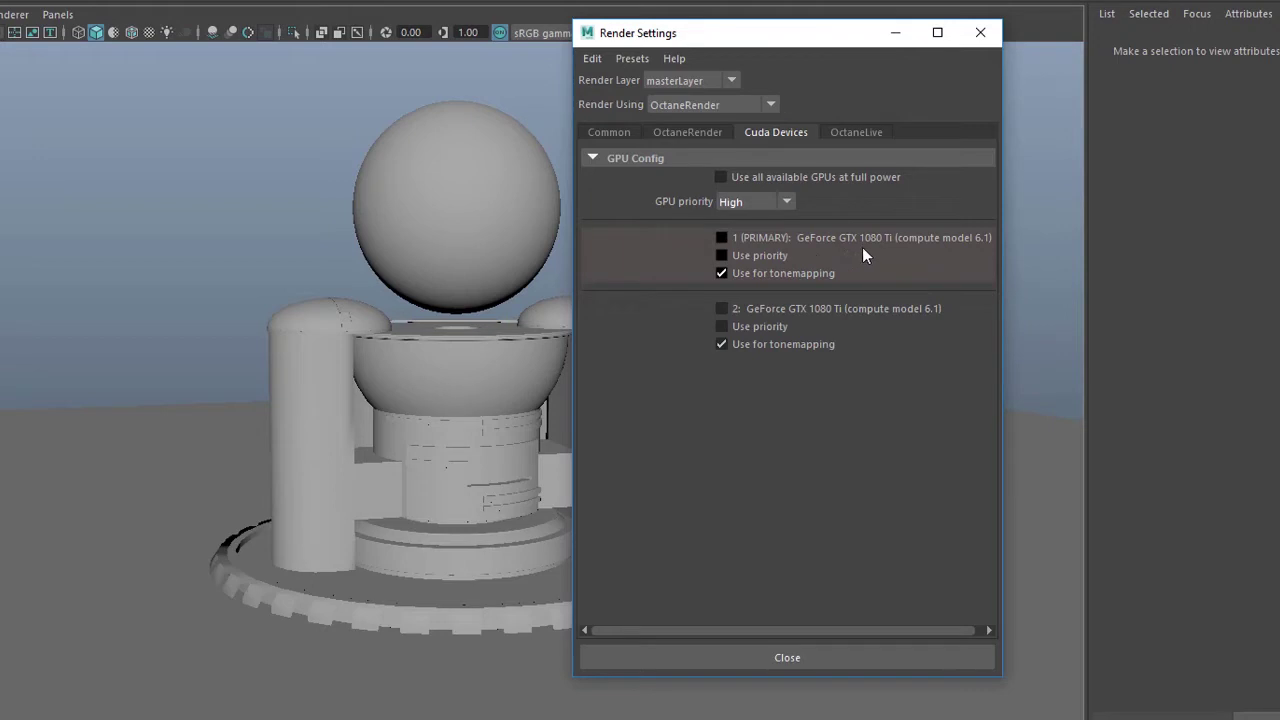
pyautogui.click(766, 240)
pyautogui.click(769, 307)
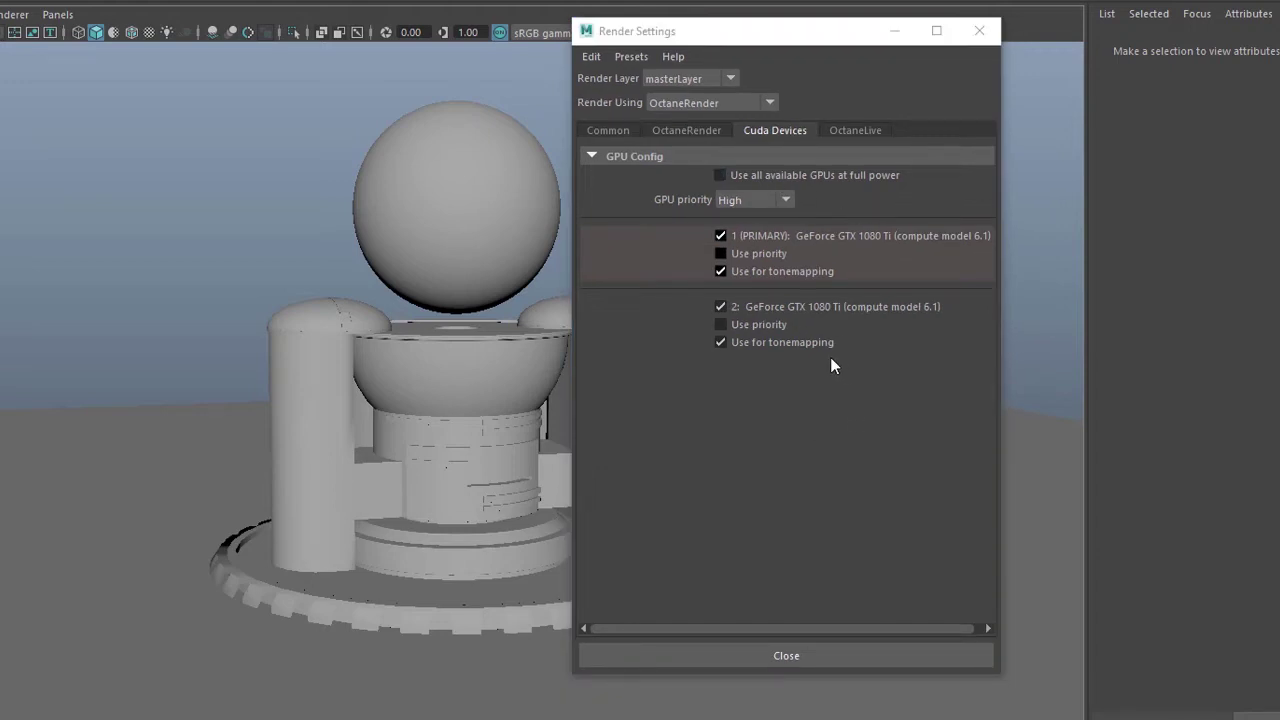
# Toggle Use priority on and back off for both GPUs, then return to the OctaneRender tab
pyautogui.click(752, 254)
pyautogui.click(742, 322)
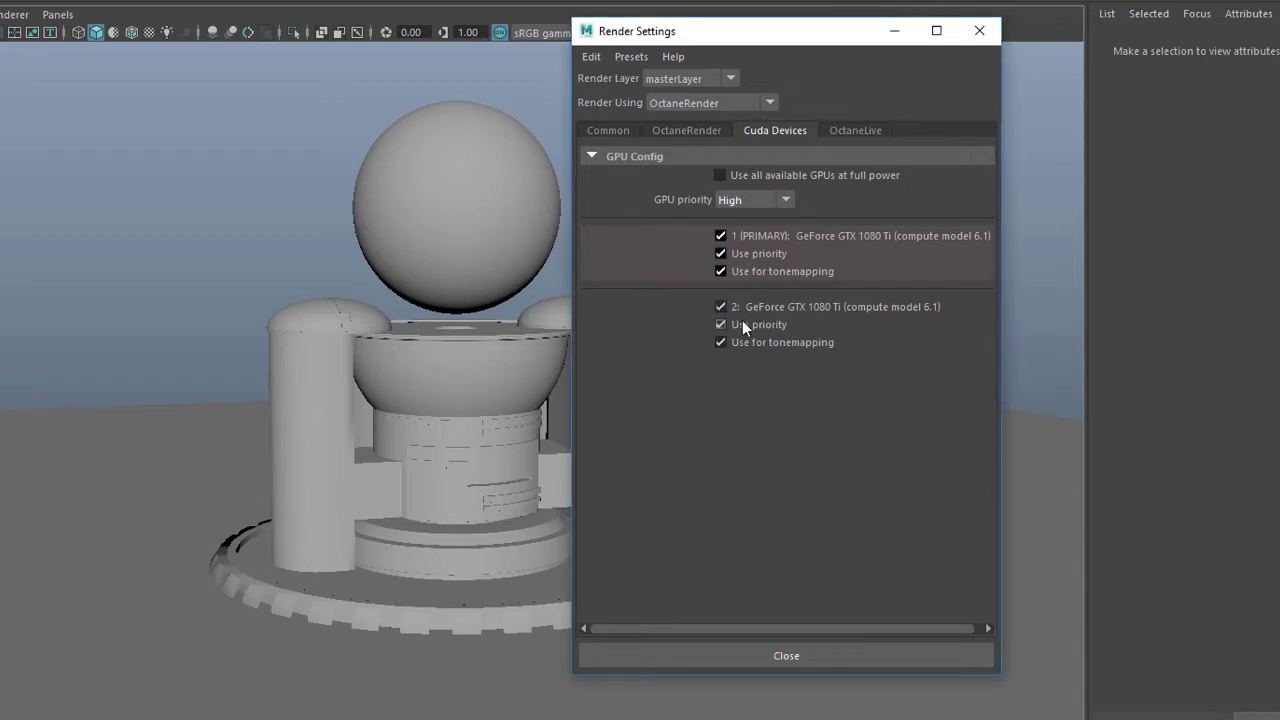
pyautogui.click(760, 204)
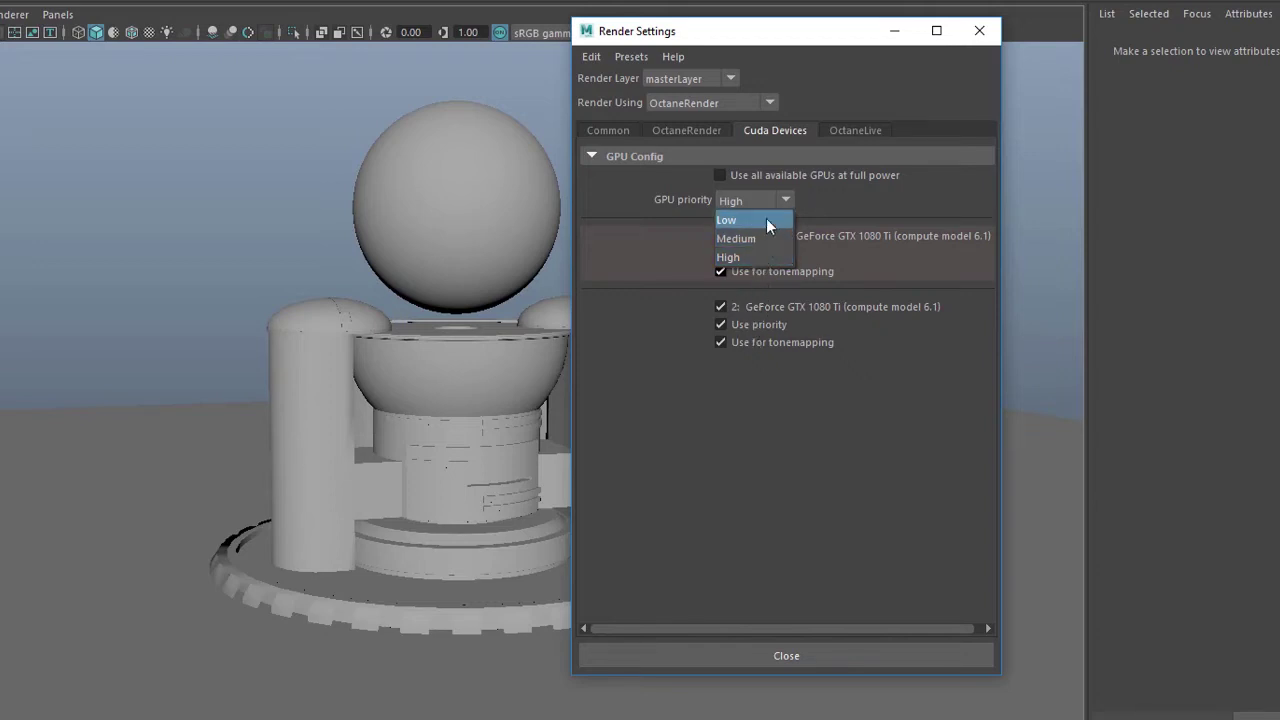
pyautogui.click(762, 200)
pyautogui.click(755, 253)
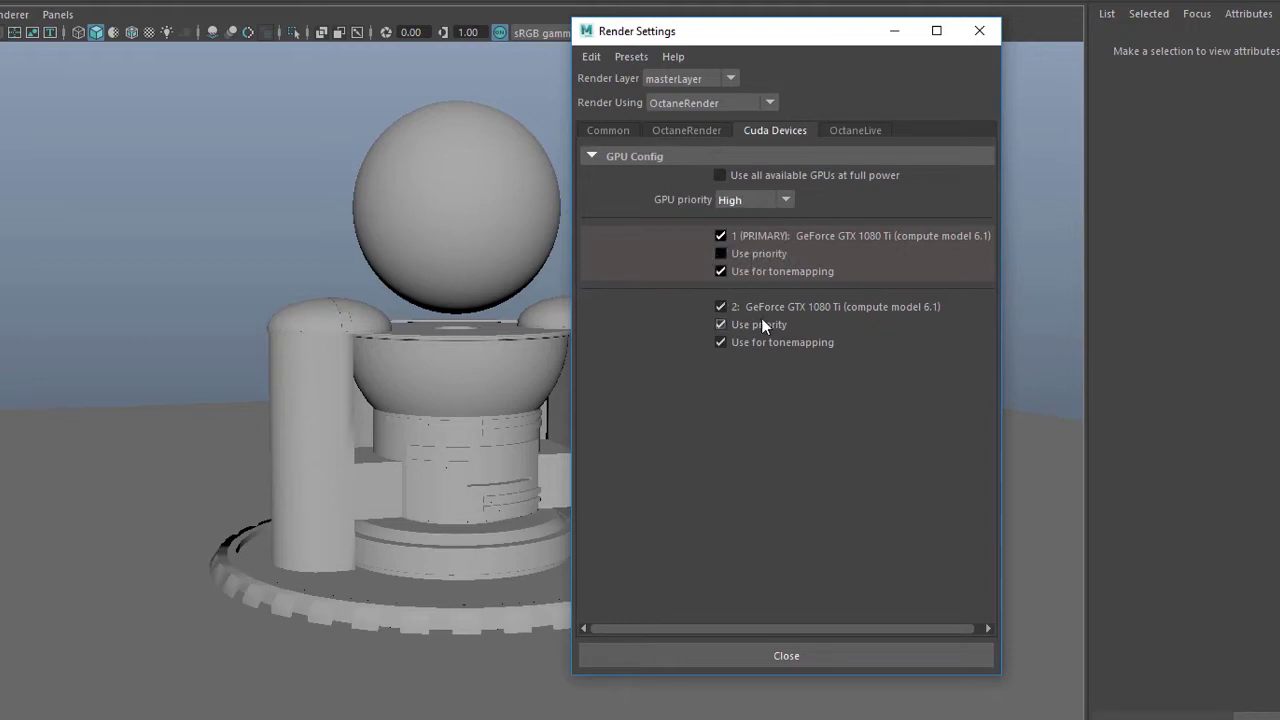
pyautogui.click(763, 322)
pyautogui.click(691, 130)
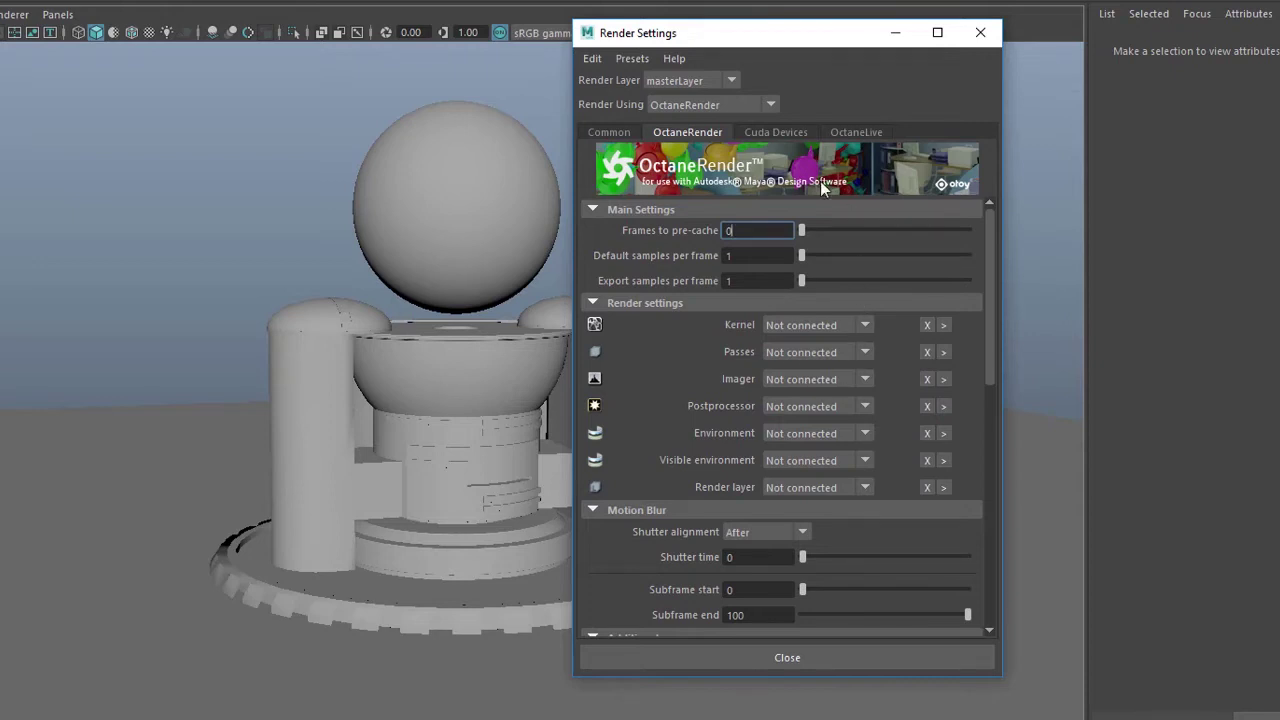
# Switch the perspective viewport's renderer from Viewport 2.0 to OctaneRender
pyautogui.moveTo(749, 38); pyautogui.dragTo(1089, 94)
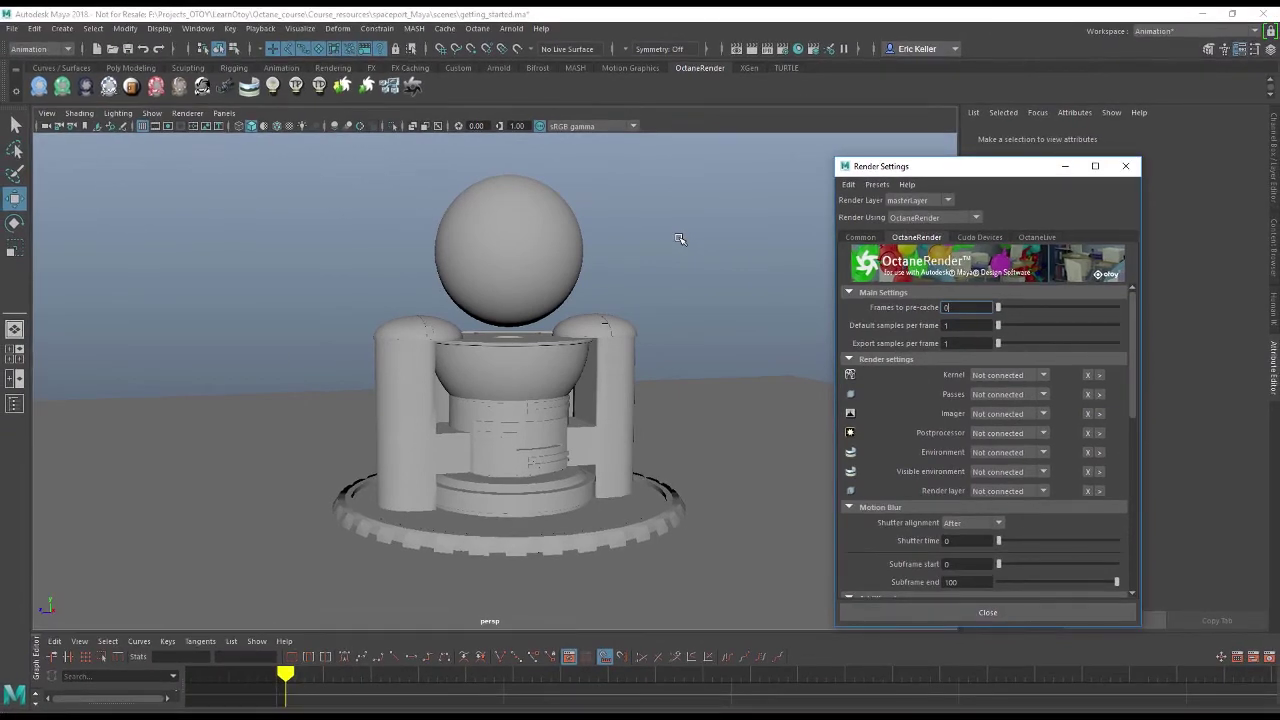
pyautogui.click(187, 113)
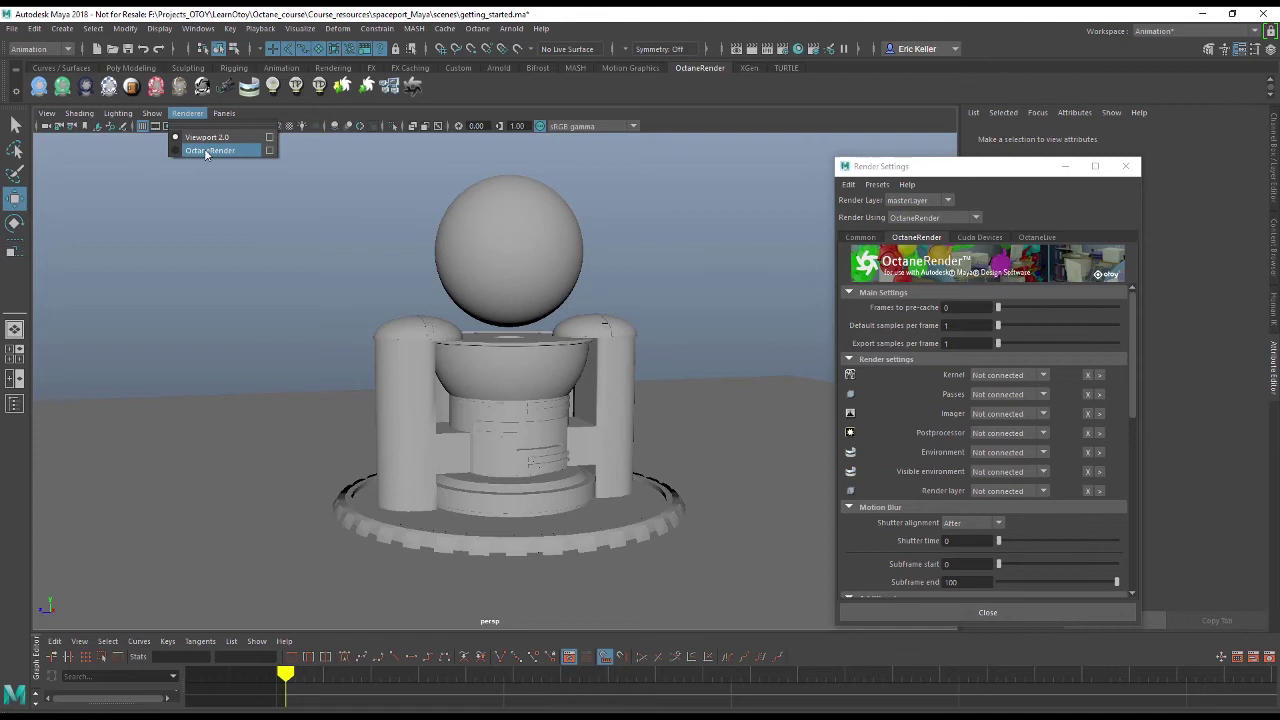
pyautogui.click(208, 150)
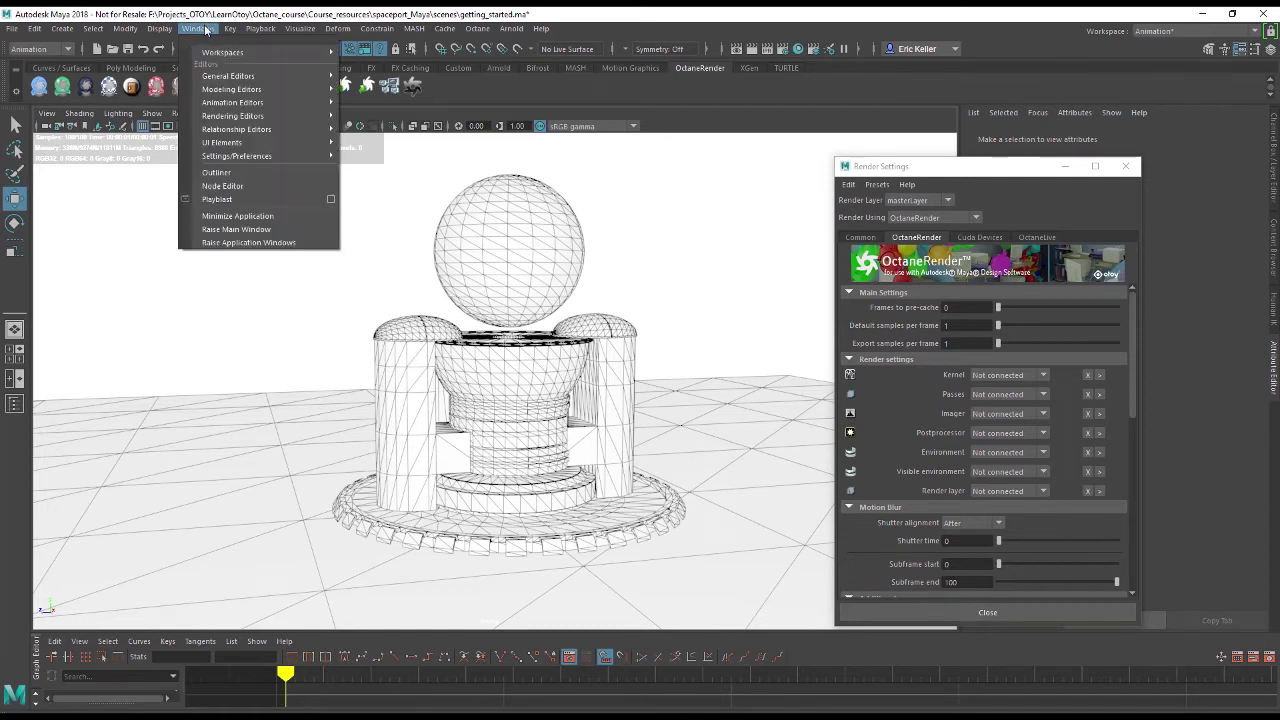
# Open Render View and take a persp camera snapshot
pyautogui.moveTo(236, 117)
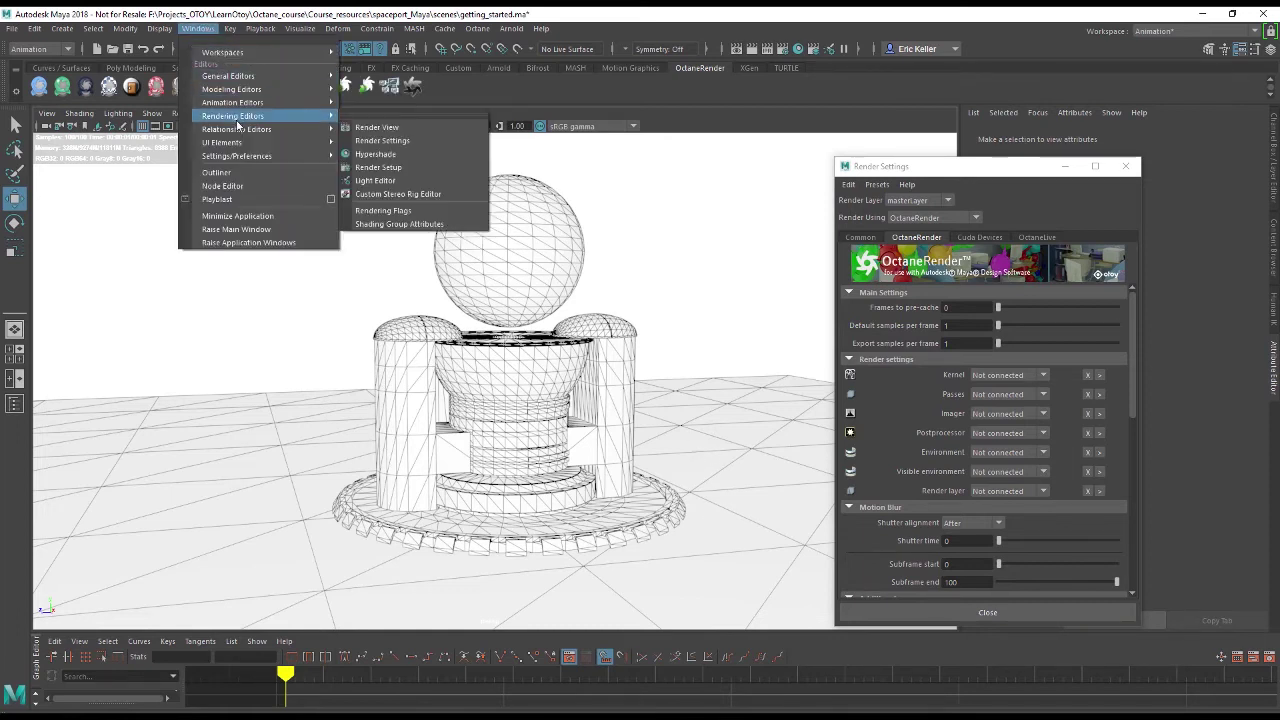
pyautogui.click(394, 130)
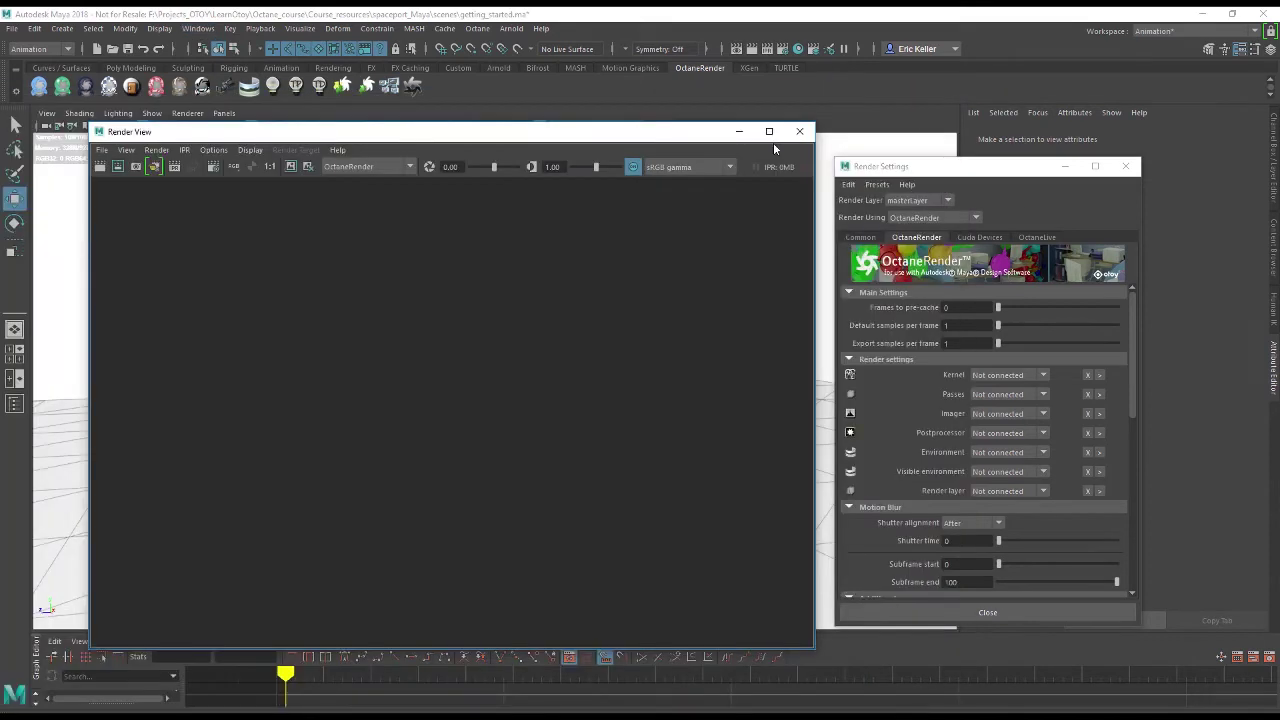
pyautogui.click(157, 150)
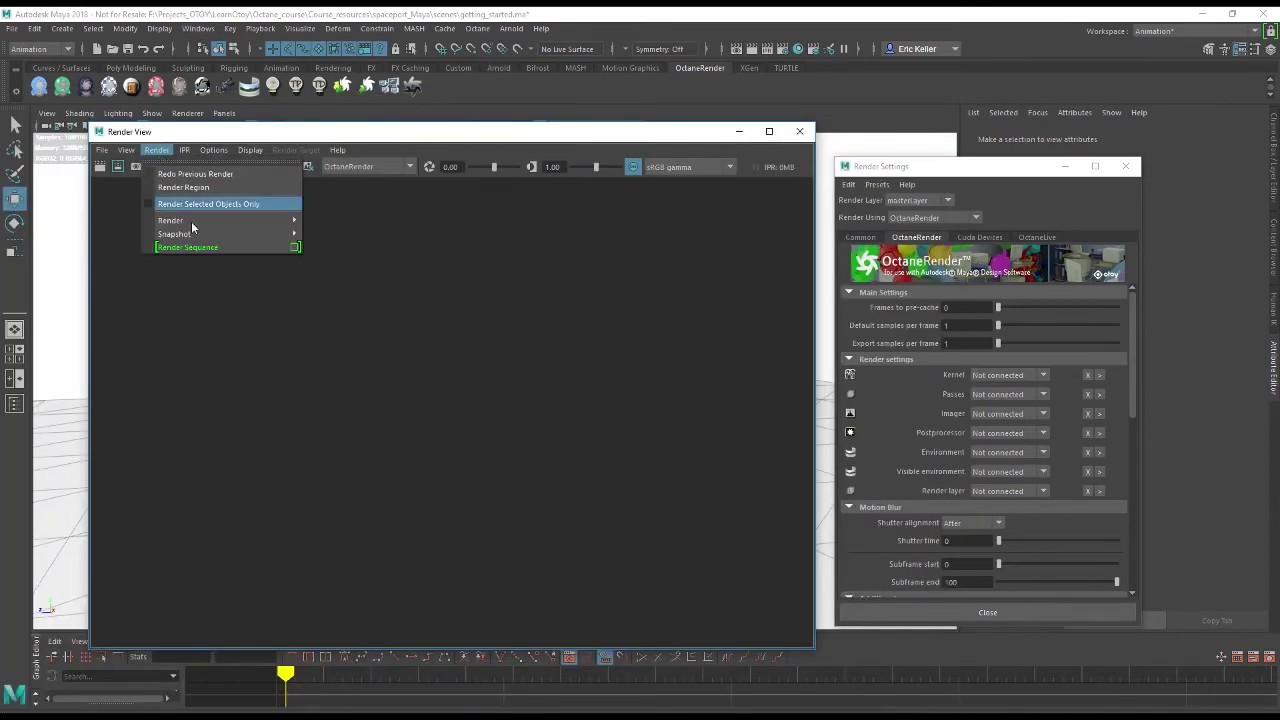
pyautogui.moveTo(199, 236)
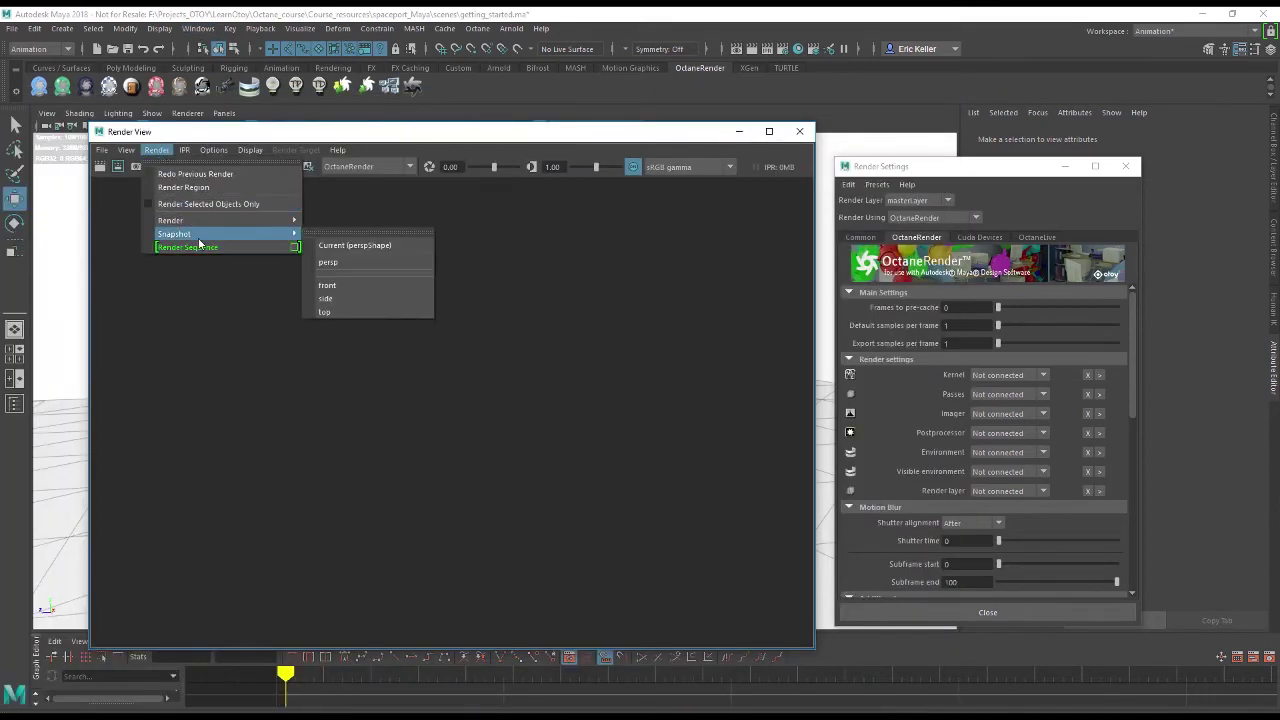
pyautogui.click(330, 262)
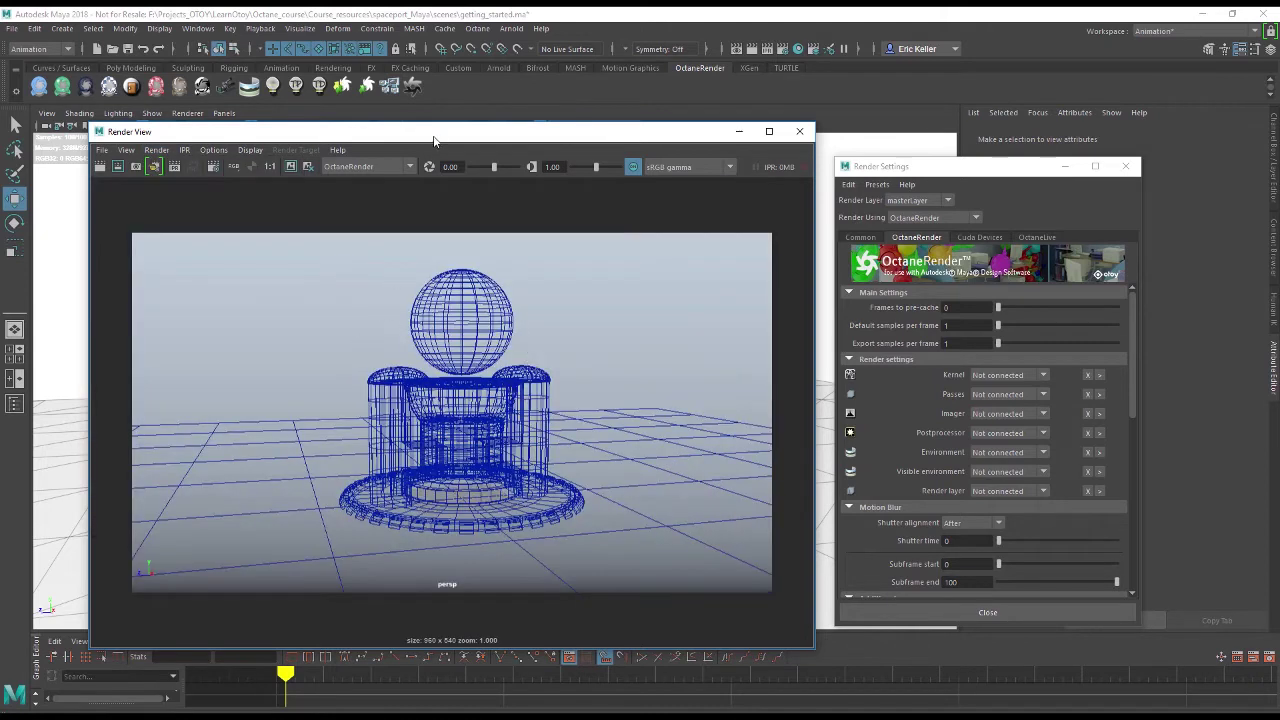
# Render the scene with Octane to 100/100 samples in Render View
pyautogui.moveTo(434, 140); pyautogui.dragTo(712, 133)
pyautogui.click(455, 160)
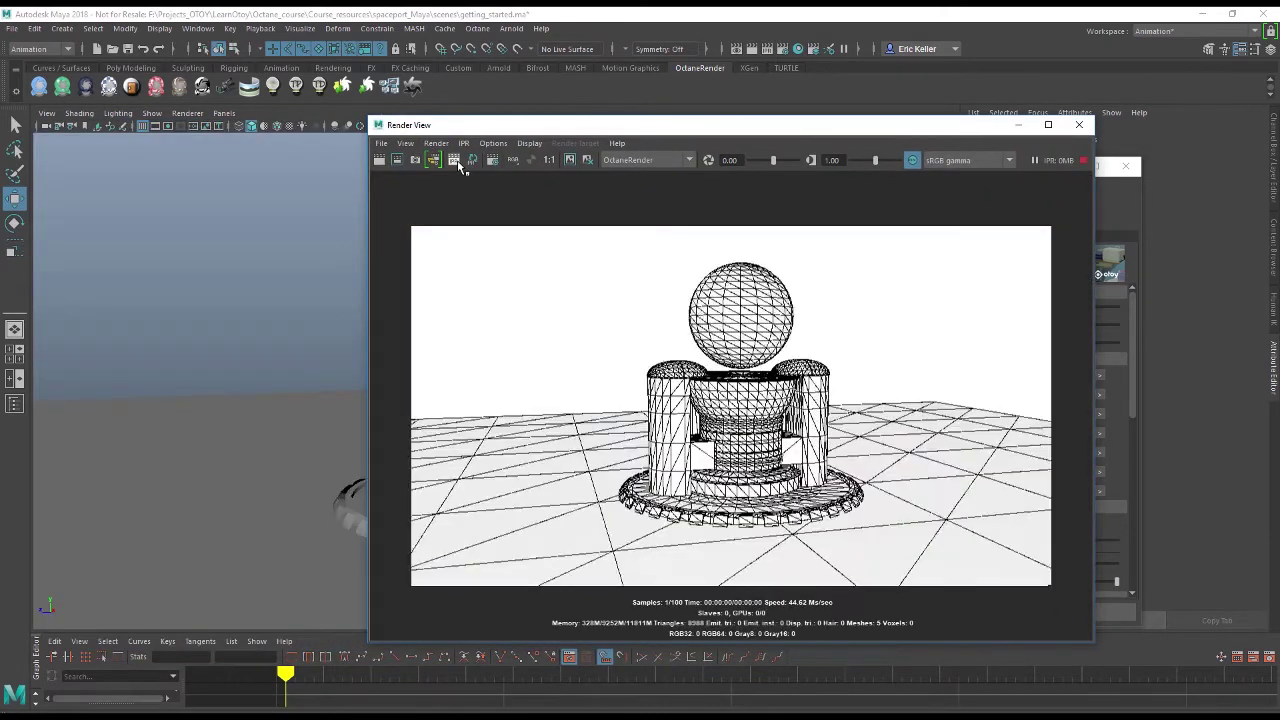
pyautogui.moveTo(460, 124); pyautogui.dragTo(604, 119)
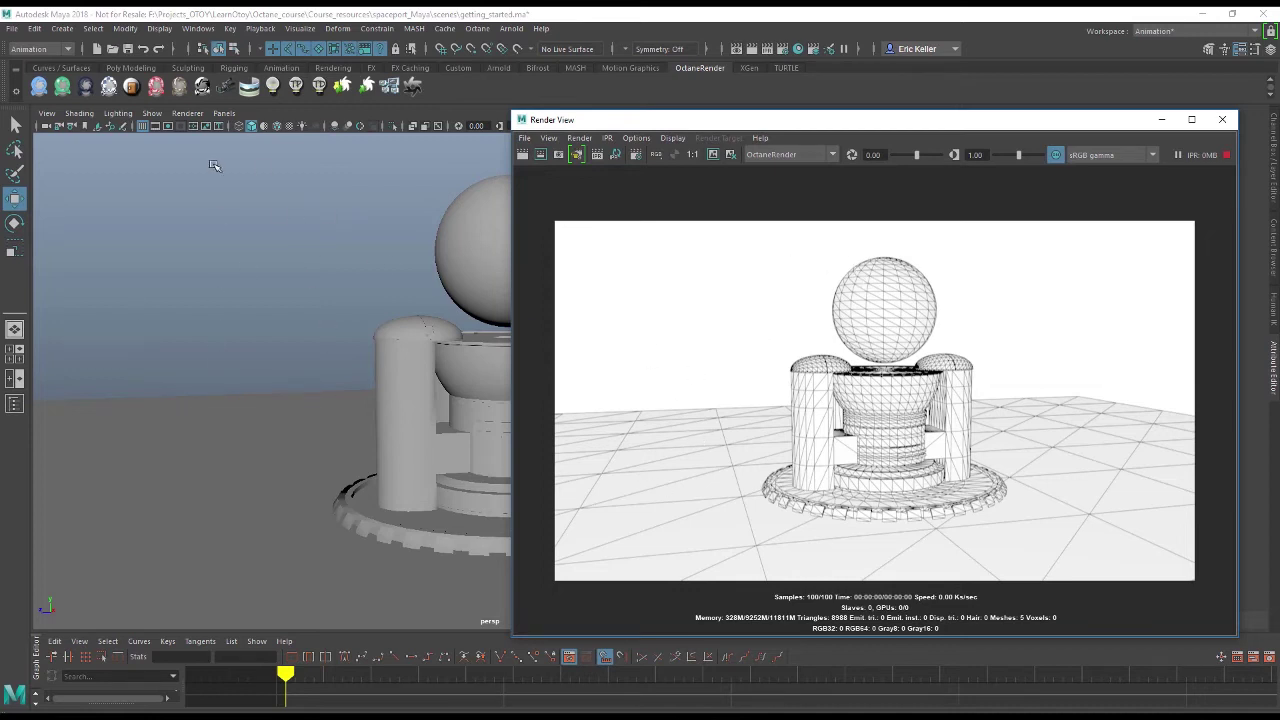
pyautogui.moveTo(880, 120); pyautogui.dragTo(622, 122)
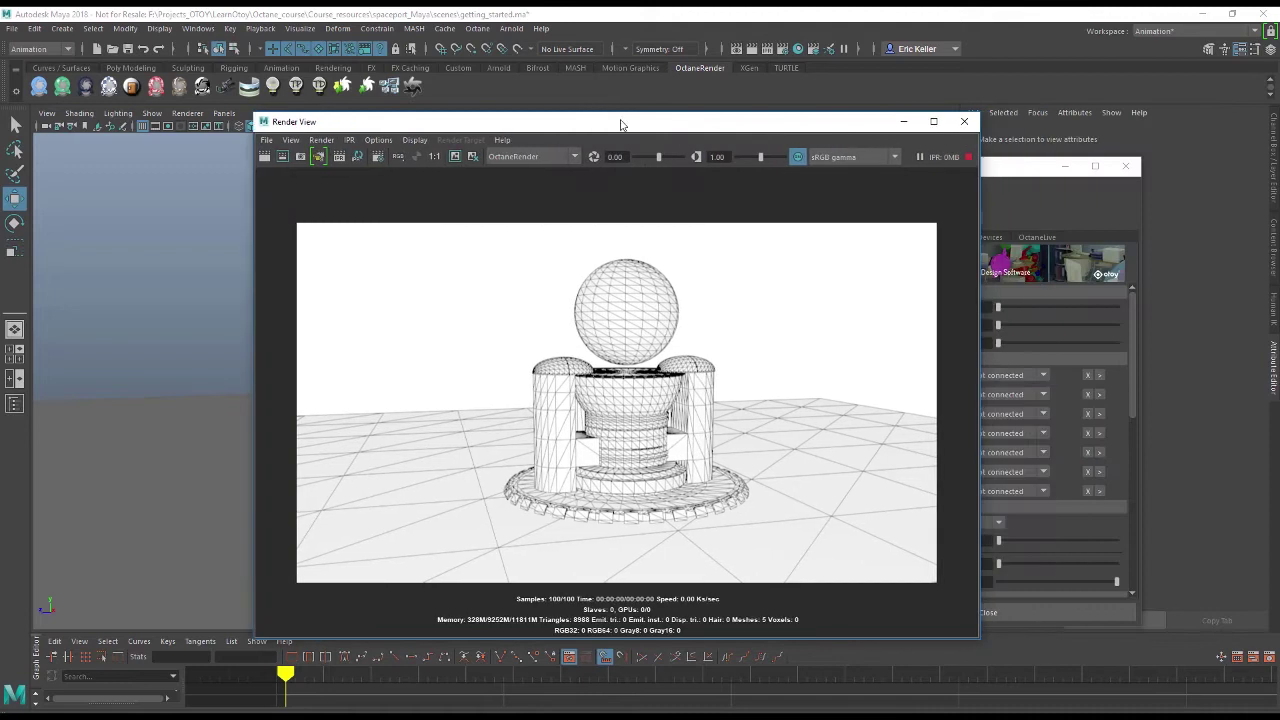
# Close Render View and create octaneKernel1, a Direct Light kernel with 5000 max samples
pyautogui.click(965, 122)
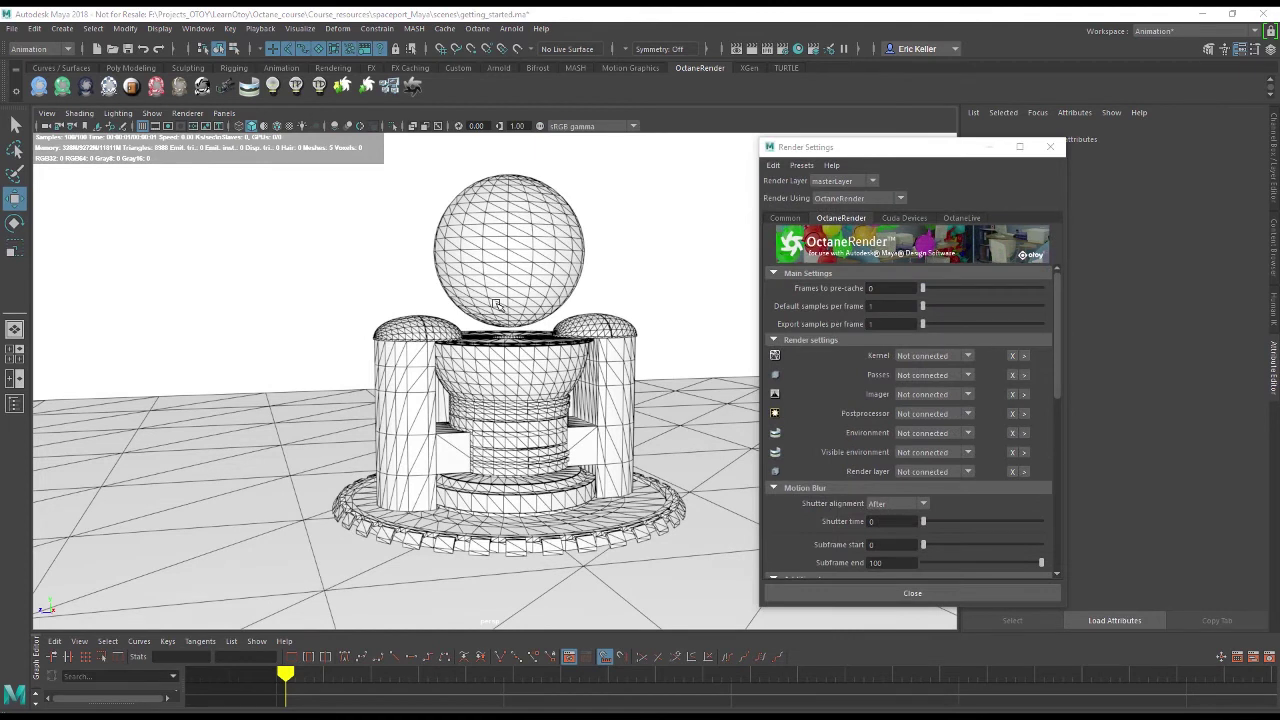
pyautogui.moveTo(908, 158); pyautogui.dragTo(886, 149)
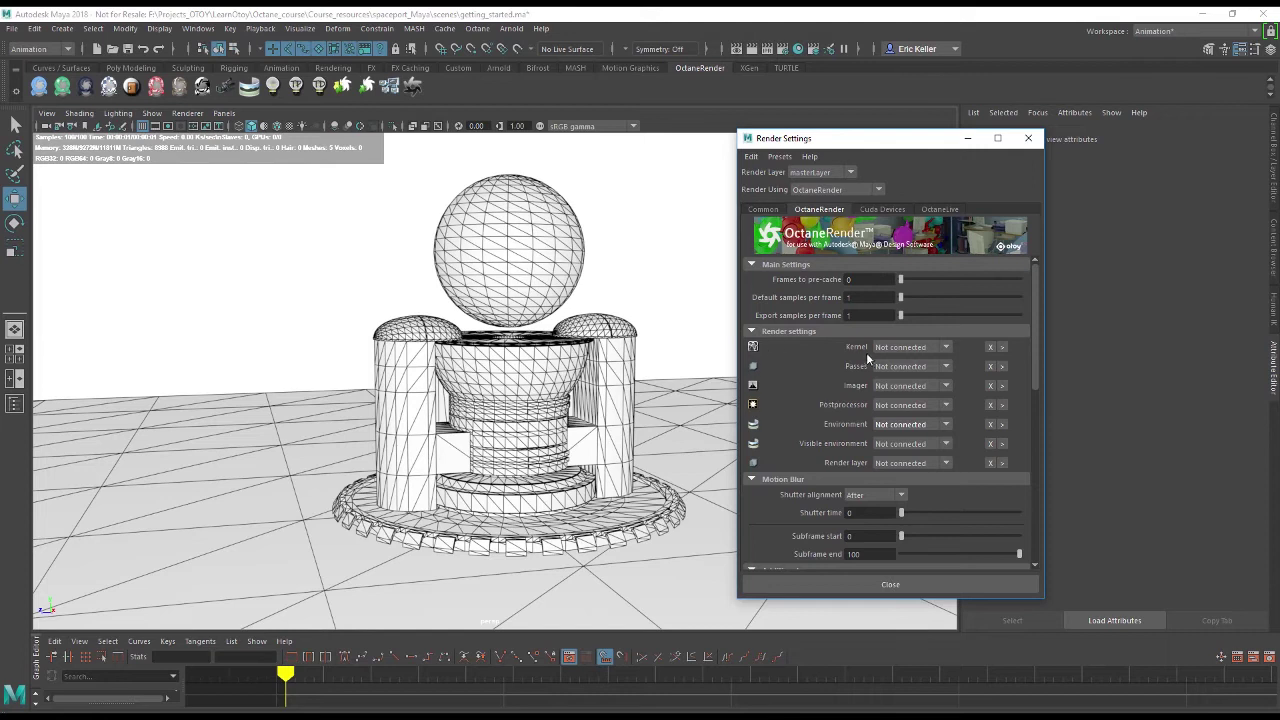
pyautogui.click(941, 347)
pyautogui.click(908, 375)
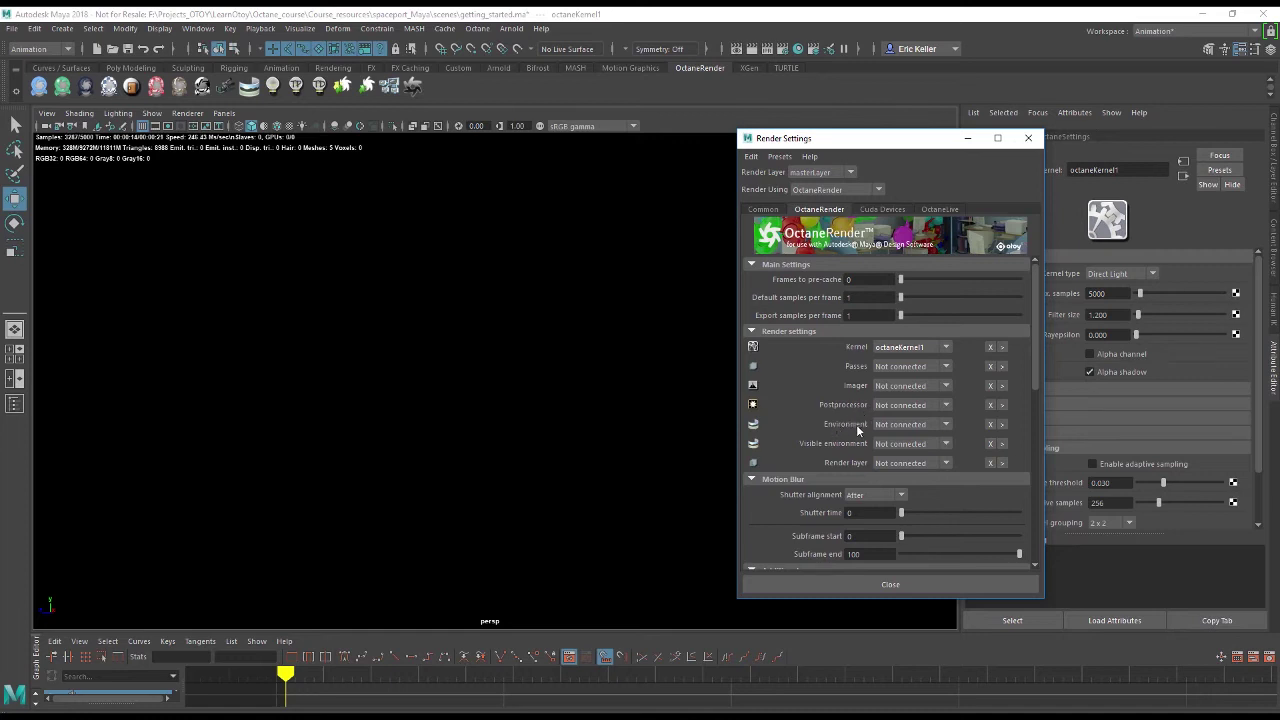
# Create octaneSunSky1 from the Environment dropdown to light the viewport in grey
pyautogui.click(902, 430)
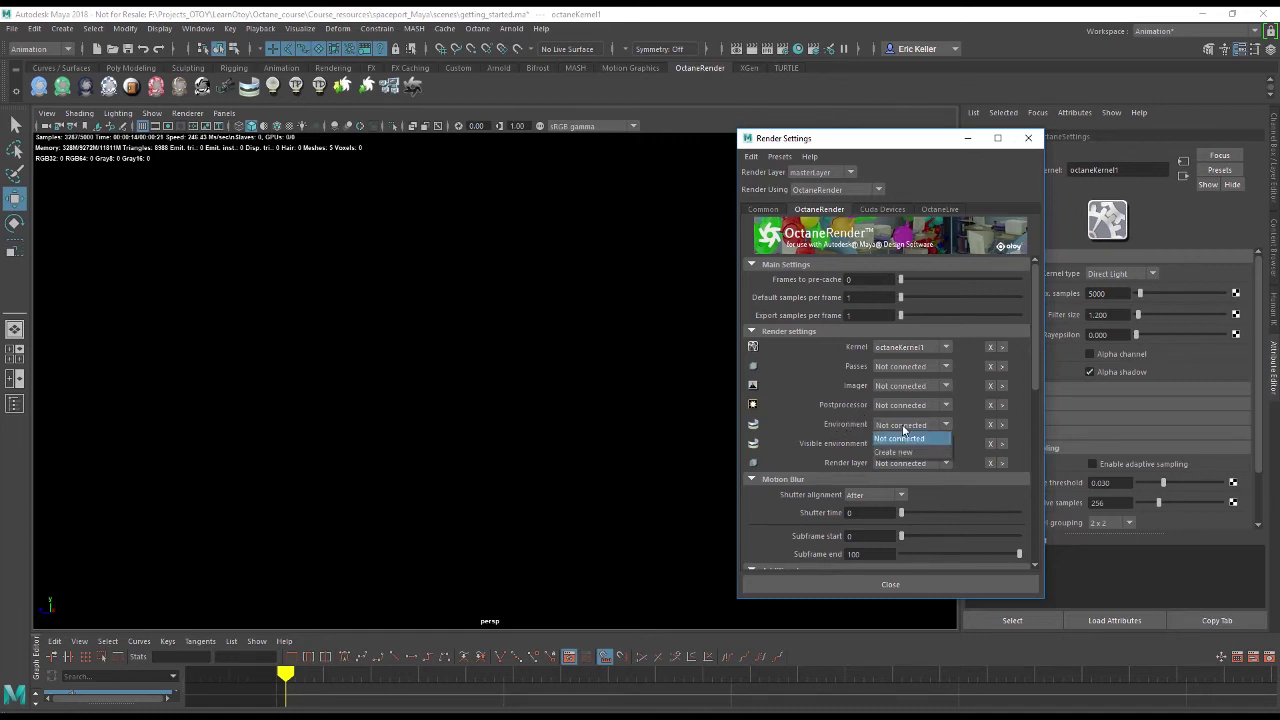
pyautogui.click(896, 451)
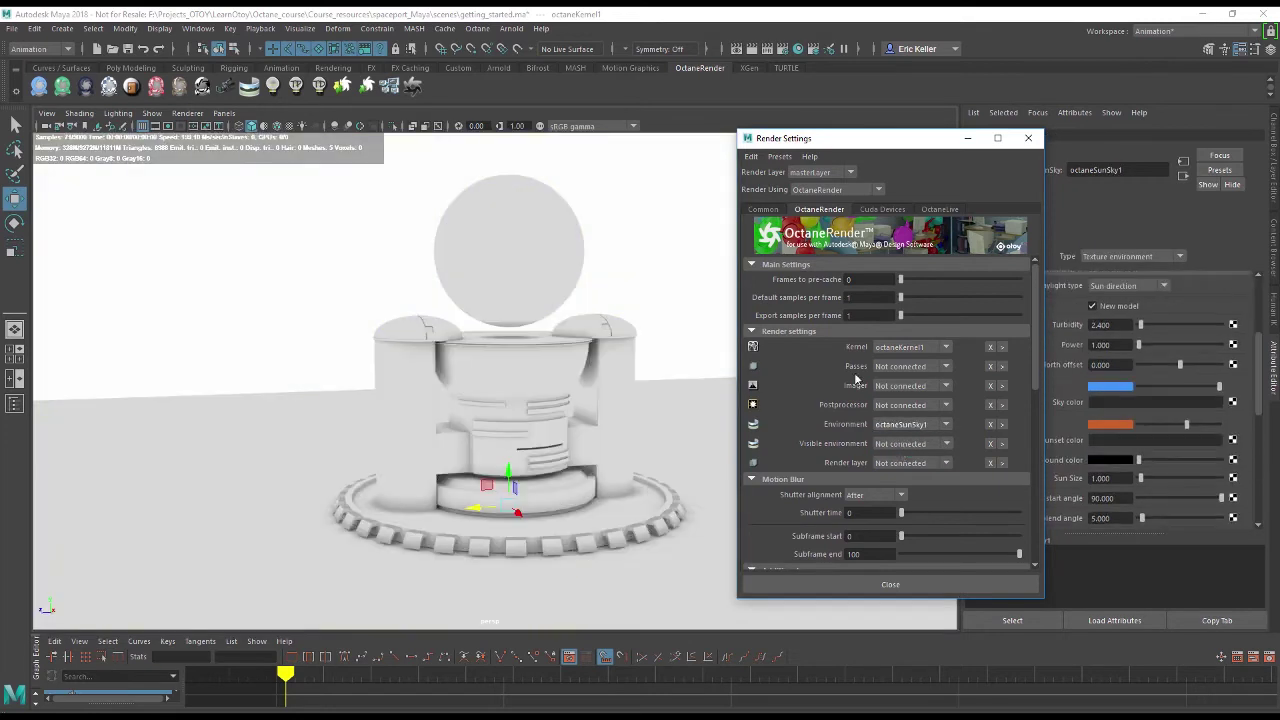
pyautogui.moveTo(886, 146); pyautogui.dragTo(854, 523)
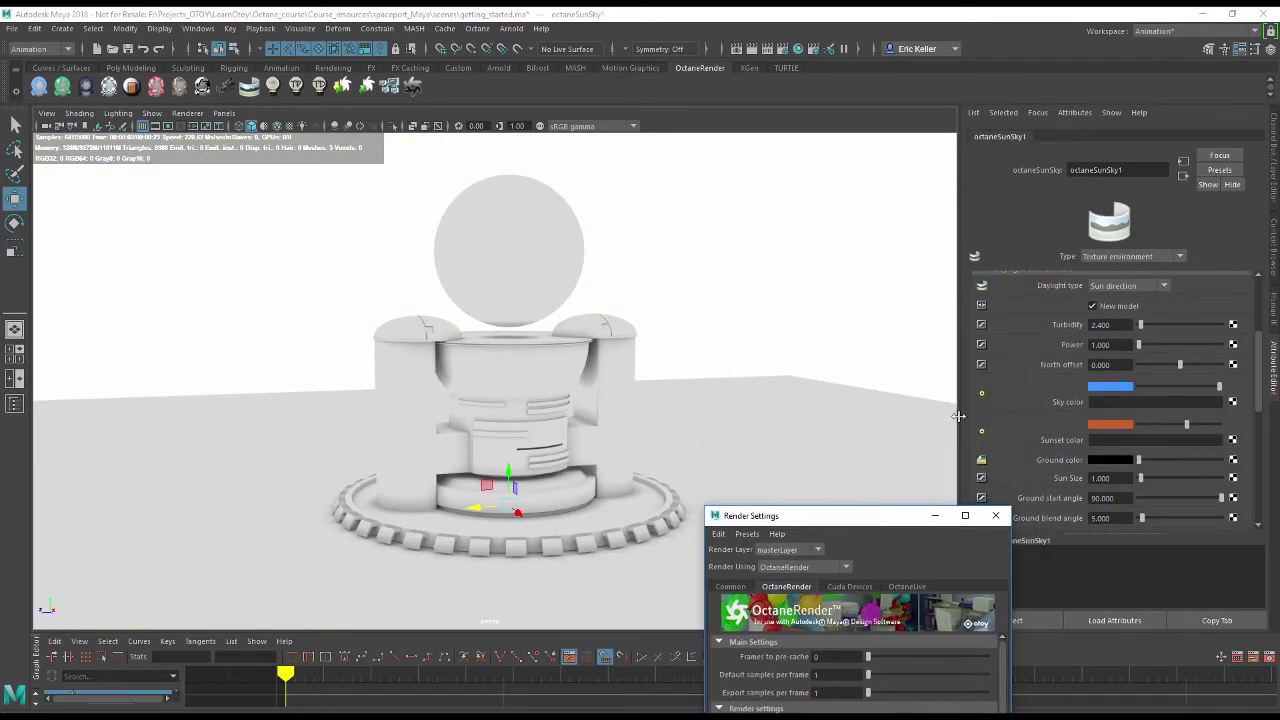
pyautogui.click(541, 127)
pyautogui.click(580, 127)
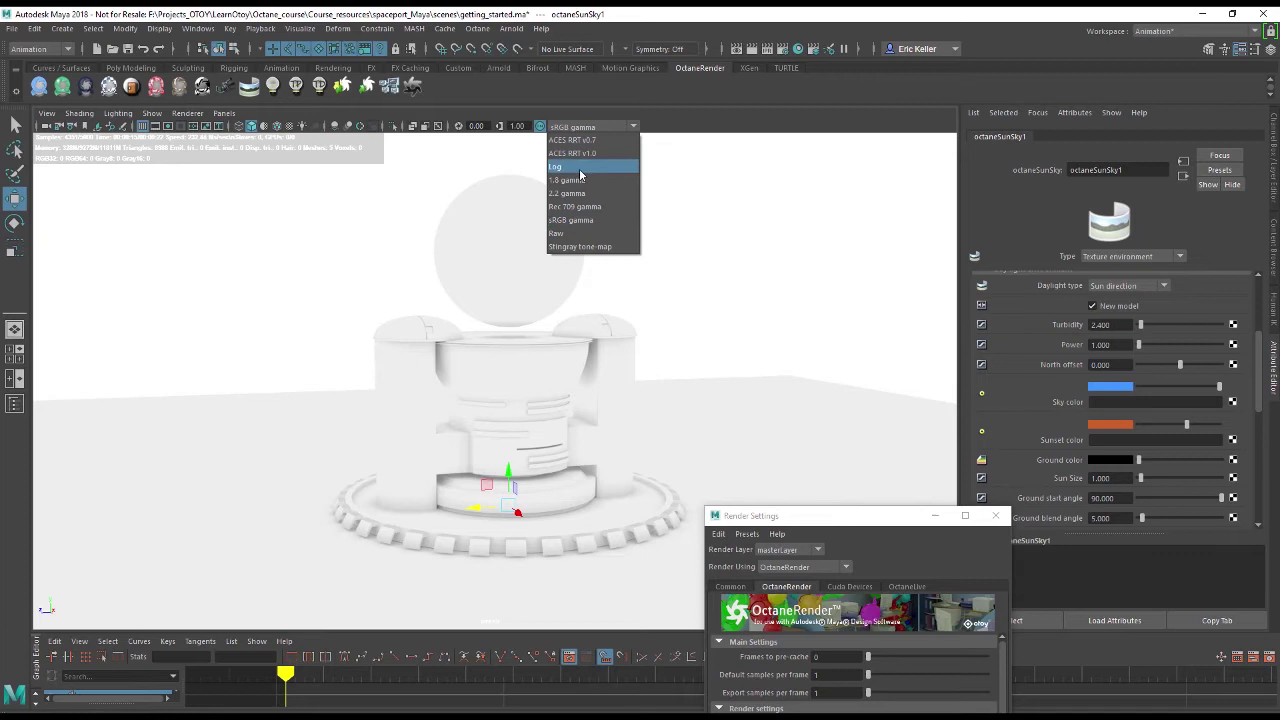
pyautogui.click(588, 114)
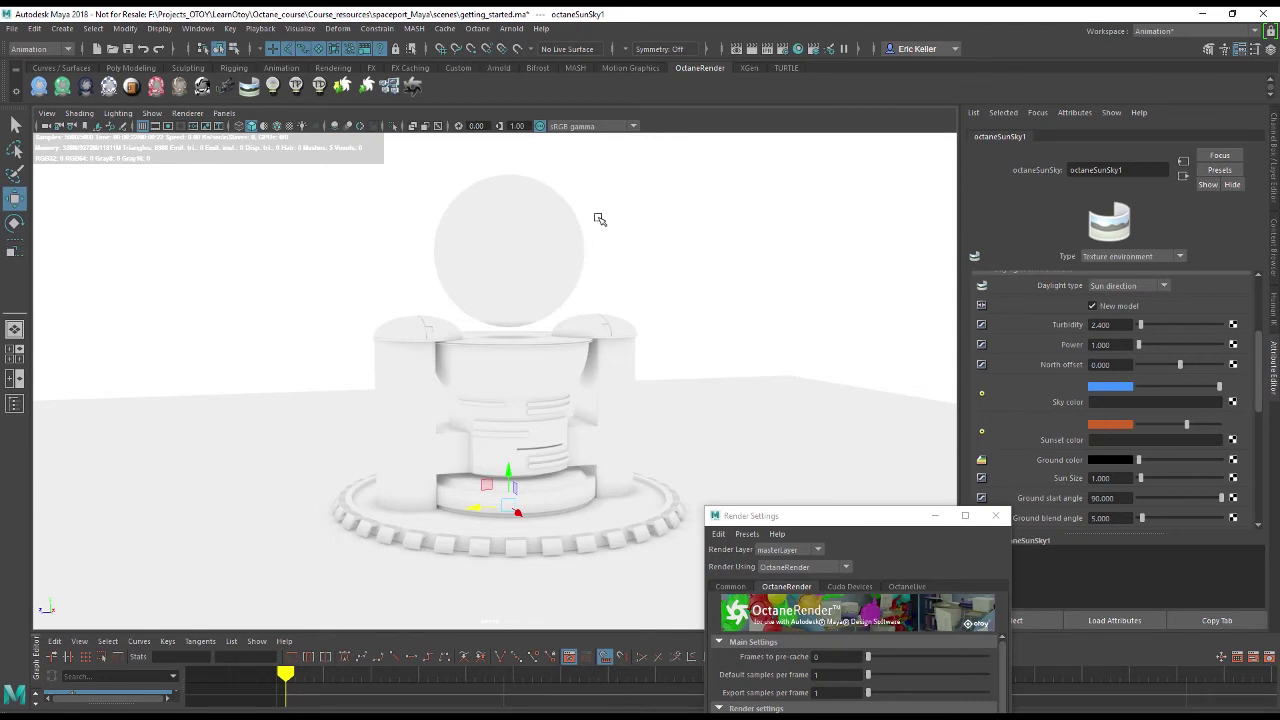
pyautogui.click(541, 128)
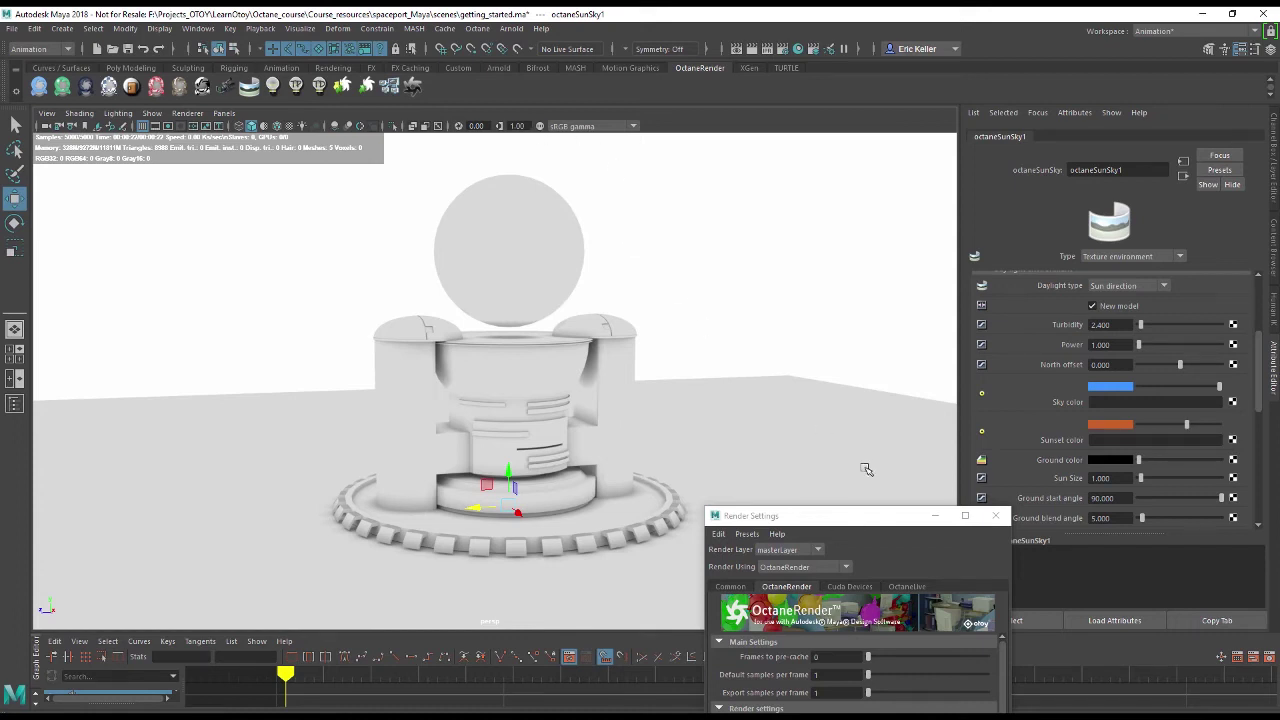
pyautogui.moveTo(893, 523); pyautogui.dragTo(868, 498)
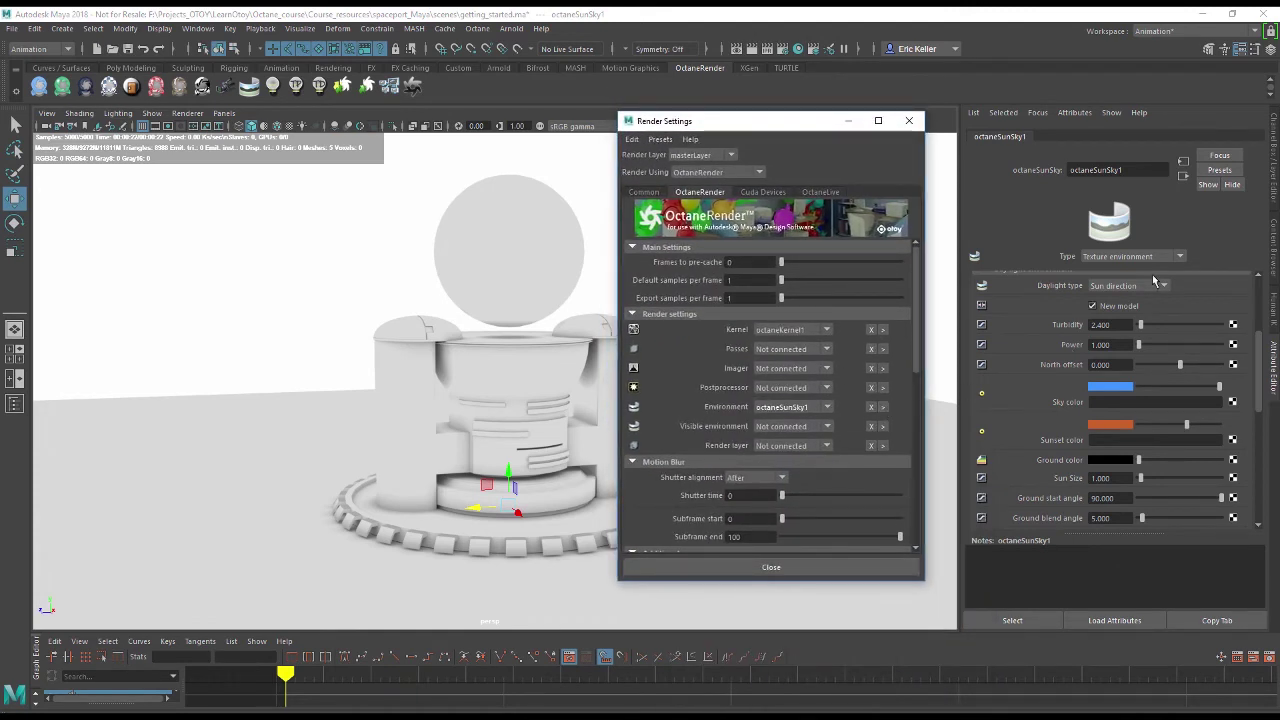
# Drag the sun-sky texture environment slider from 0 up to 1.000
pyautogui.moveTo(815, 121); pyautogui.dragTo(871, 565)
pyautogui.moveTo(1258, 358); pyautogui.dragTo(1108, 318)
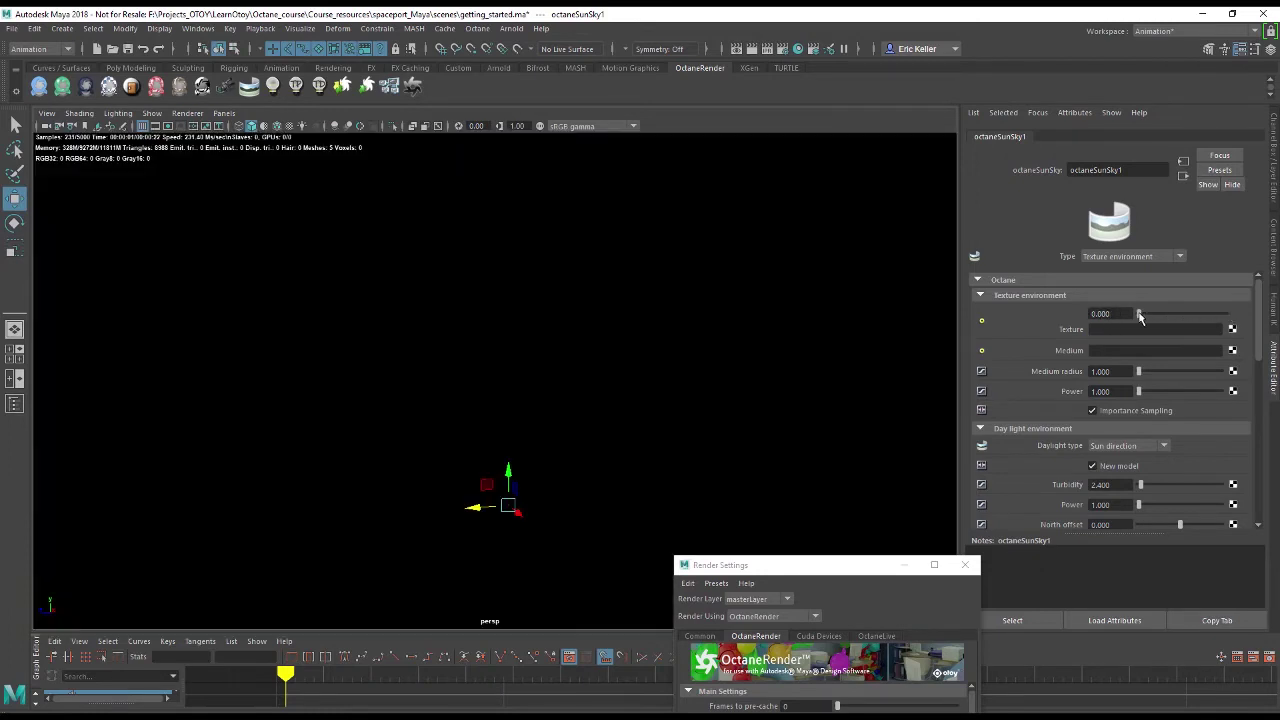
pyautogui.moveTo(1140, 317); pyautogui.dragTo(1226, 317)
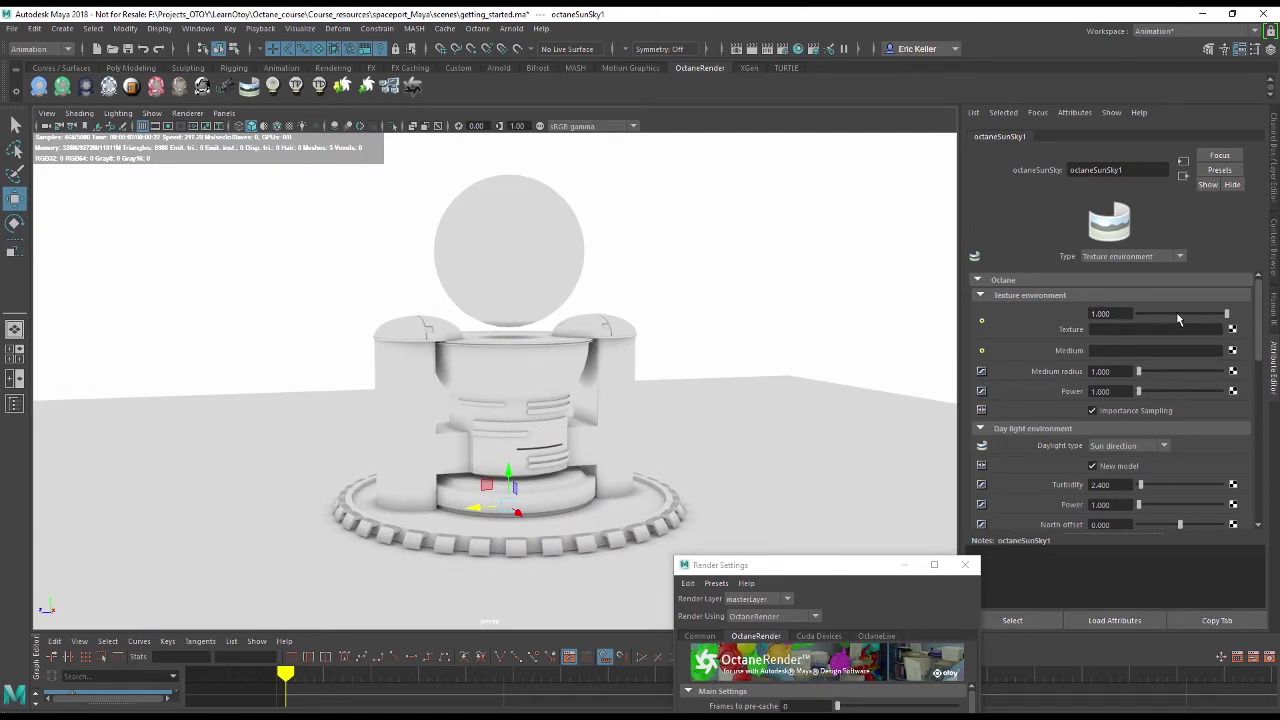
pyautogui.moveTo(1177, 316); pyautogui.dragTo(1230, 320)
# Map an Octane RGBSpectrum Texture to the environment and set its colour to pale beige
pyautogui.click(1234, 331)
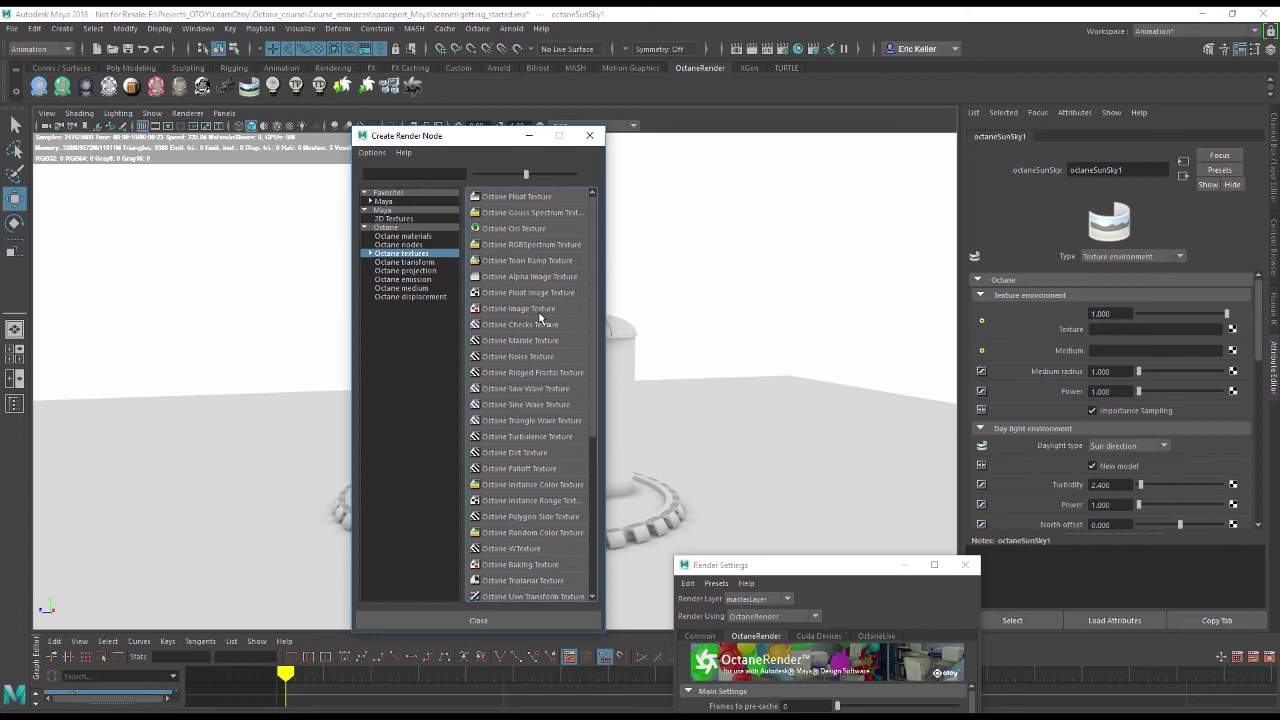
pyautogui.click(558, 246)
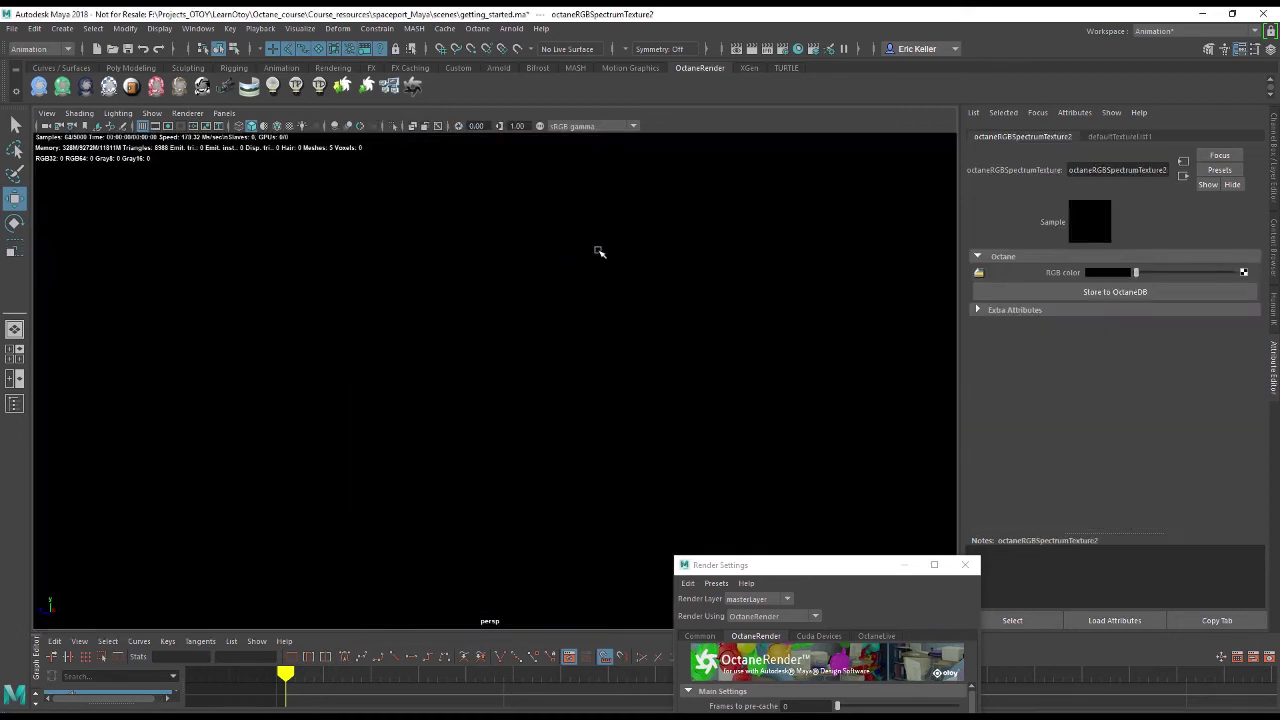
pyautogui.click(1100, 273)
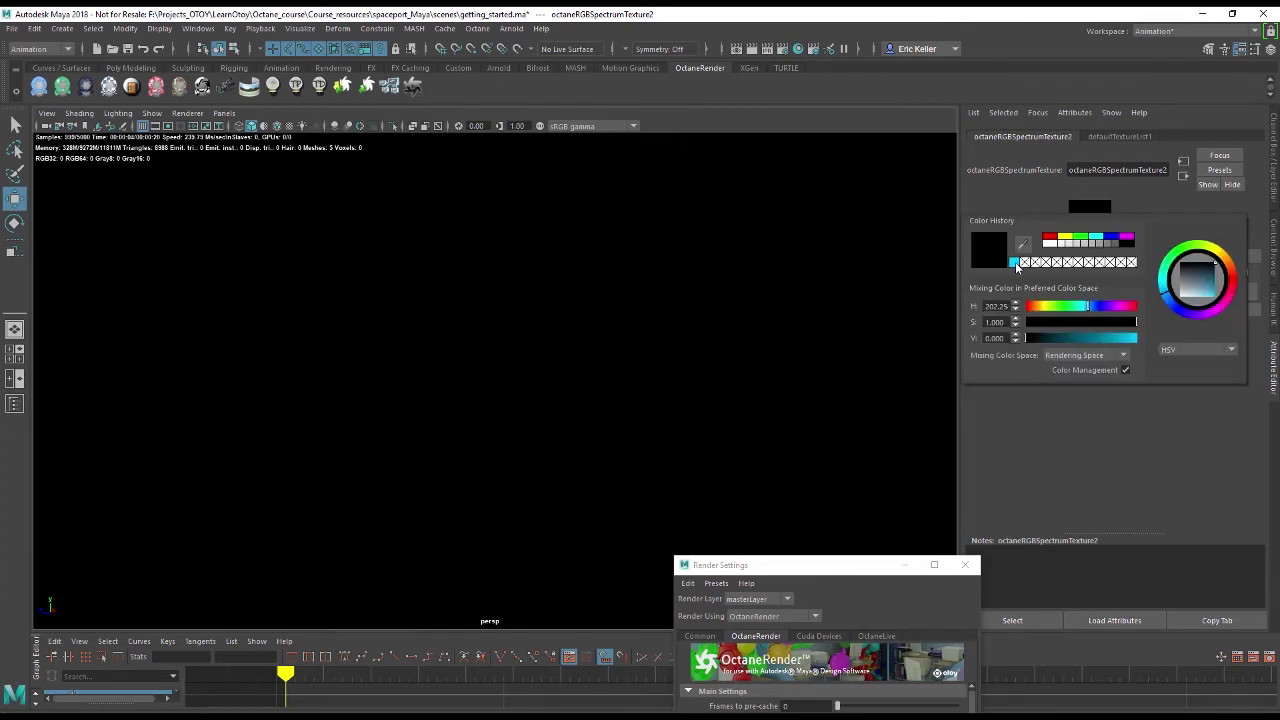
pyautogui.click(1015, 263)
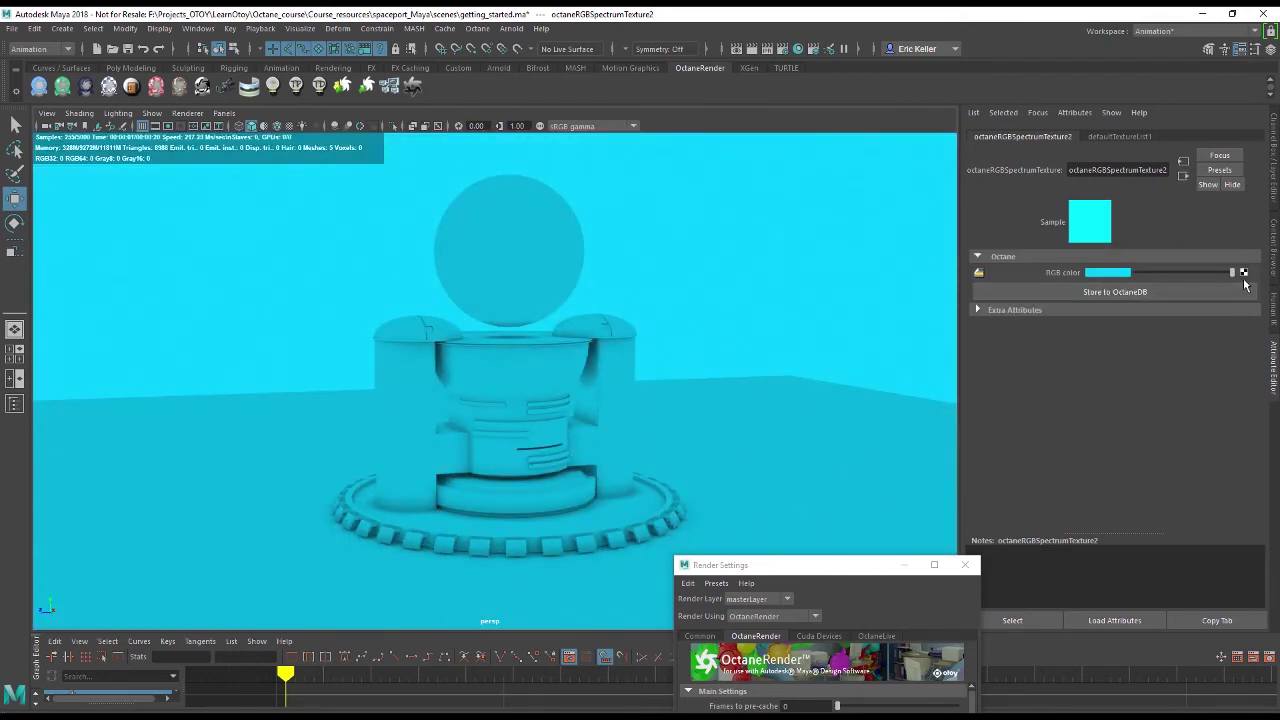
pyautogui.moveTo(1232, 272); pyautogui.dragTo(1191, 274)
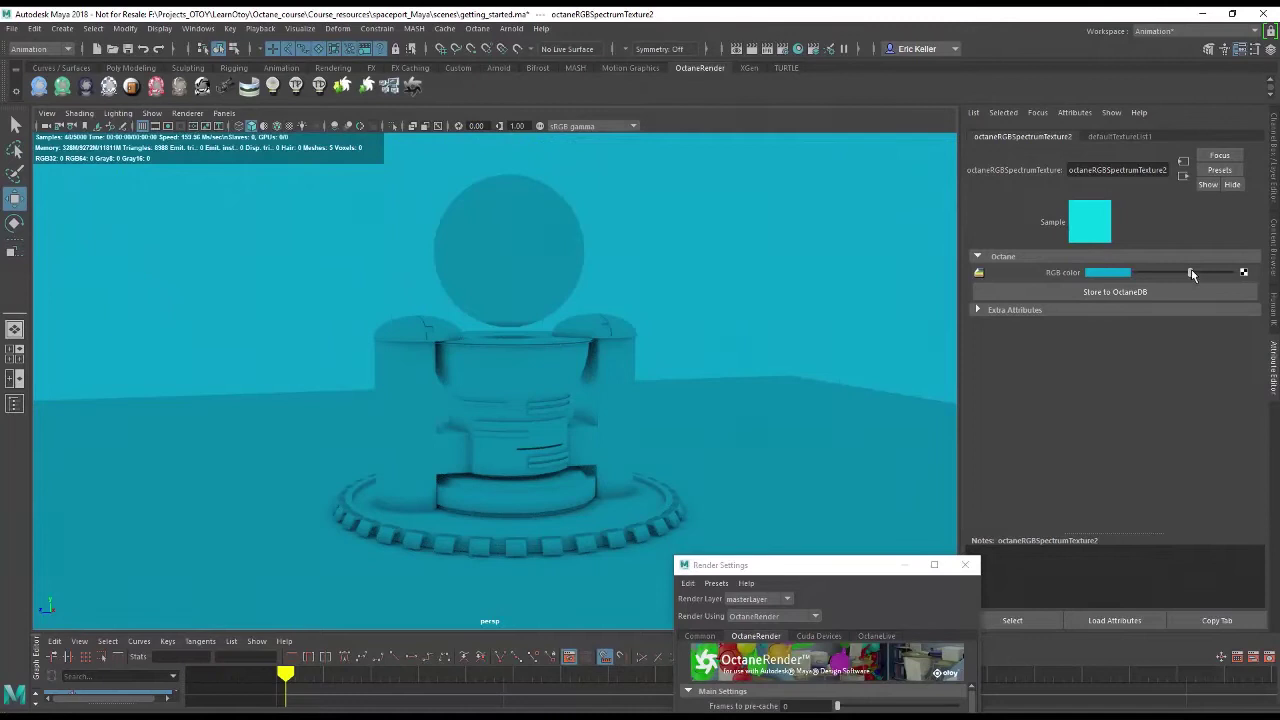
pyautogui.click(1118, 273)
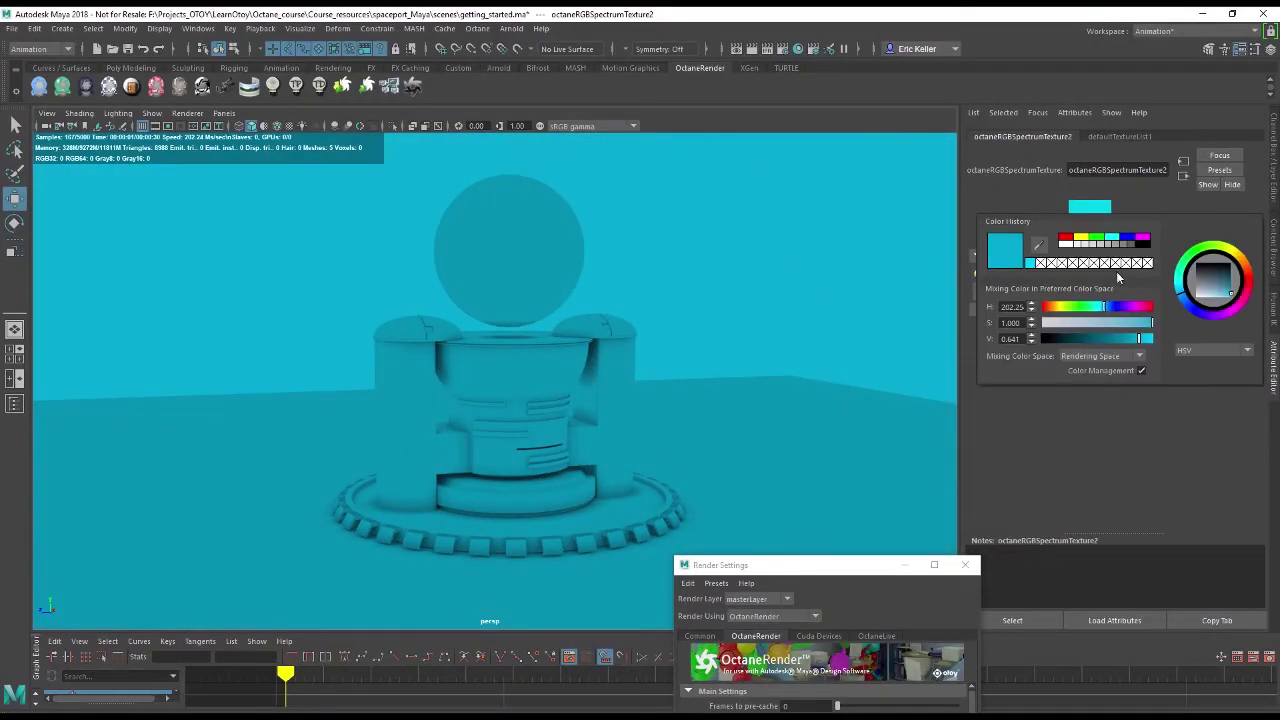
pyautogui.click(1237, 258)
pyautogui.moveTo(1225, 285)
pyautogui.mouseDown()
pyautogui.moveTo(1237, 305)
pyautogui.moveTo(1210, 291)
pyautogui.mouseUp()
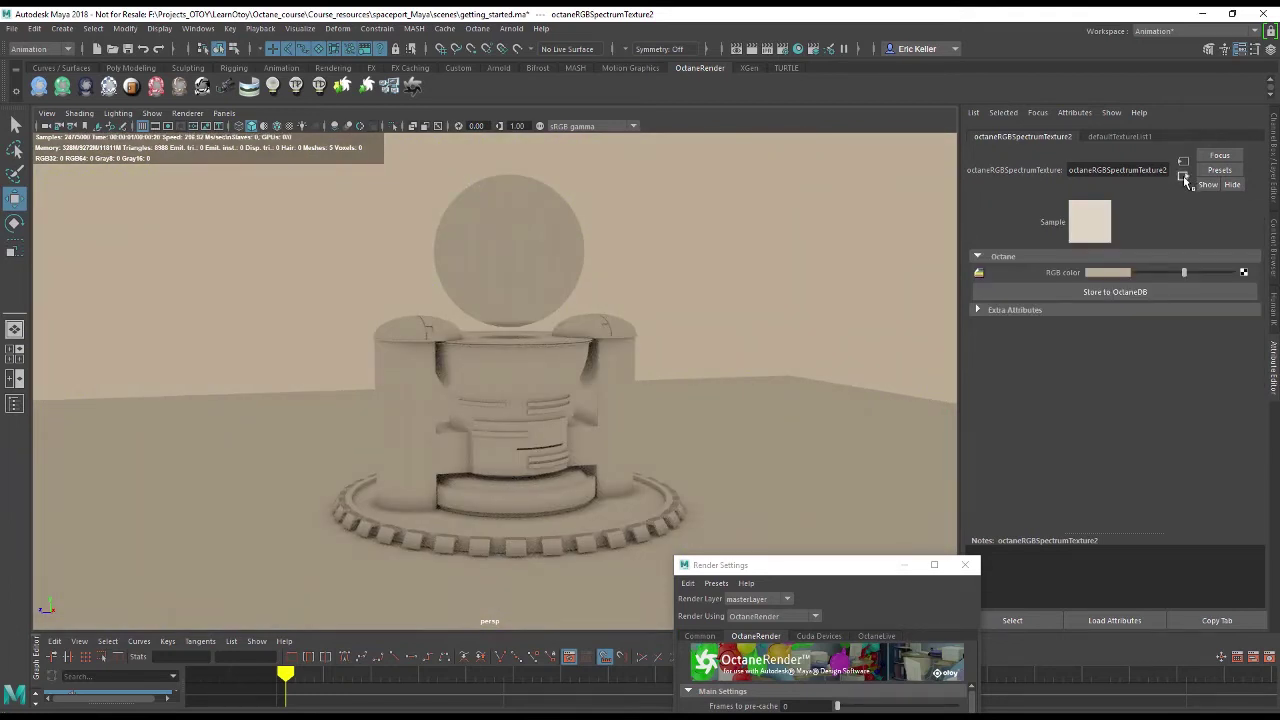
# Open octaneSunSky1 and switch its type to Day light environment
pyautogui.click(1183, 176)
pyautogui.click(1183, 176)
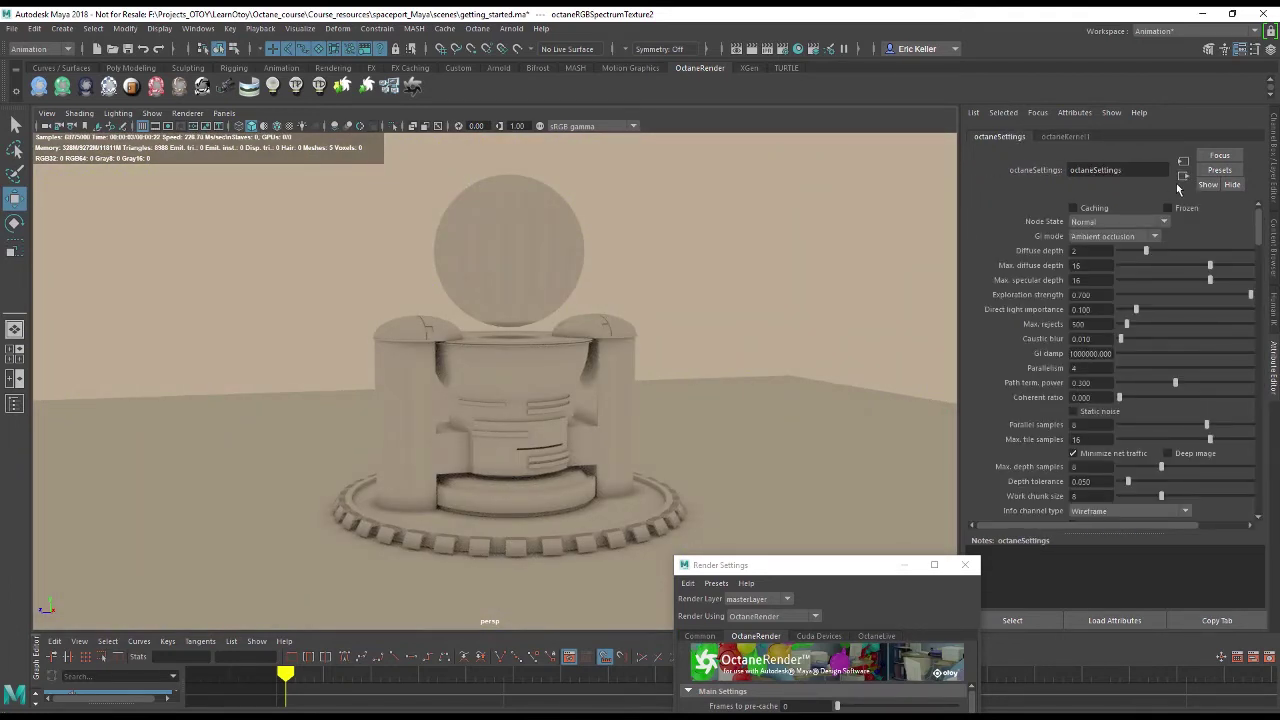
pyautogui.moveTo(806, 566); pyautogui.dragTo(806, 142)
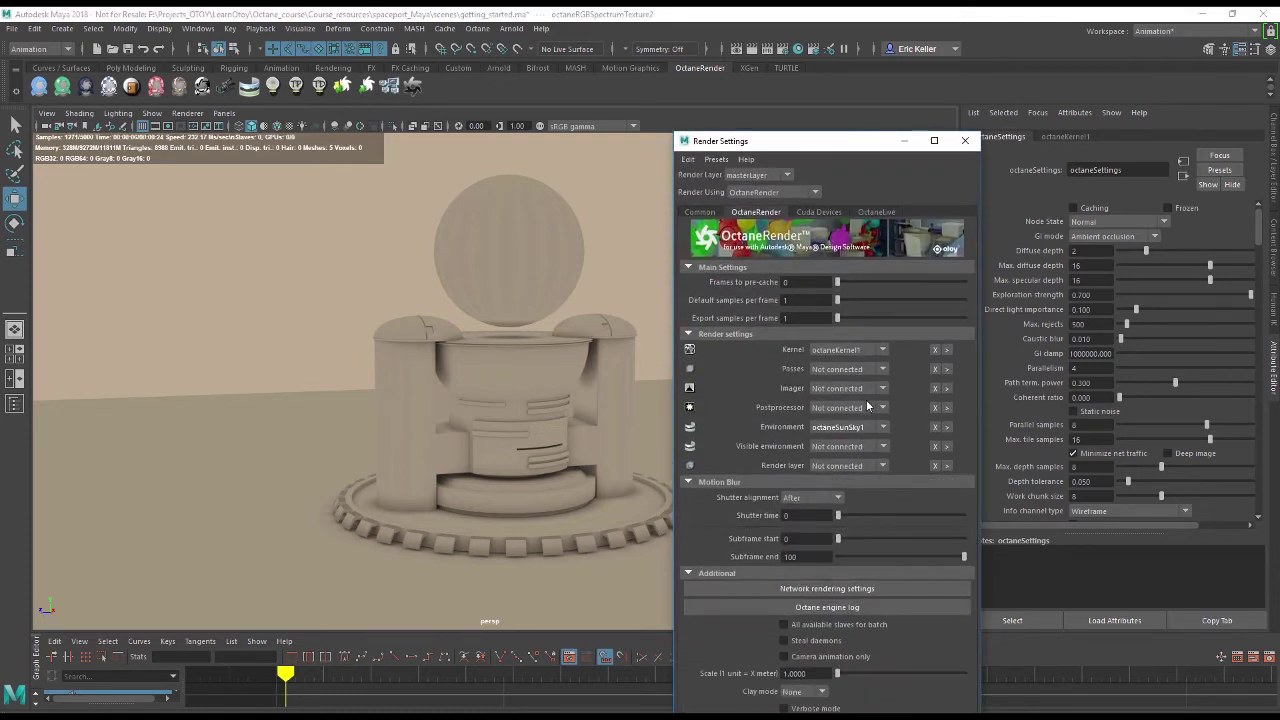
pyautogui.click(947, 427)
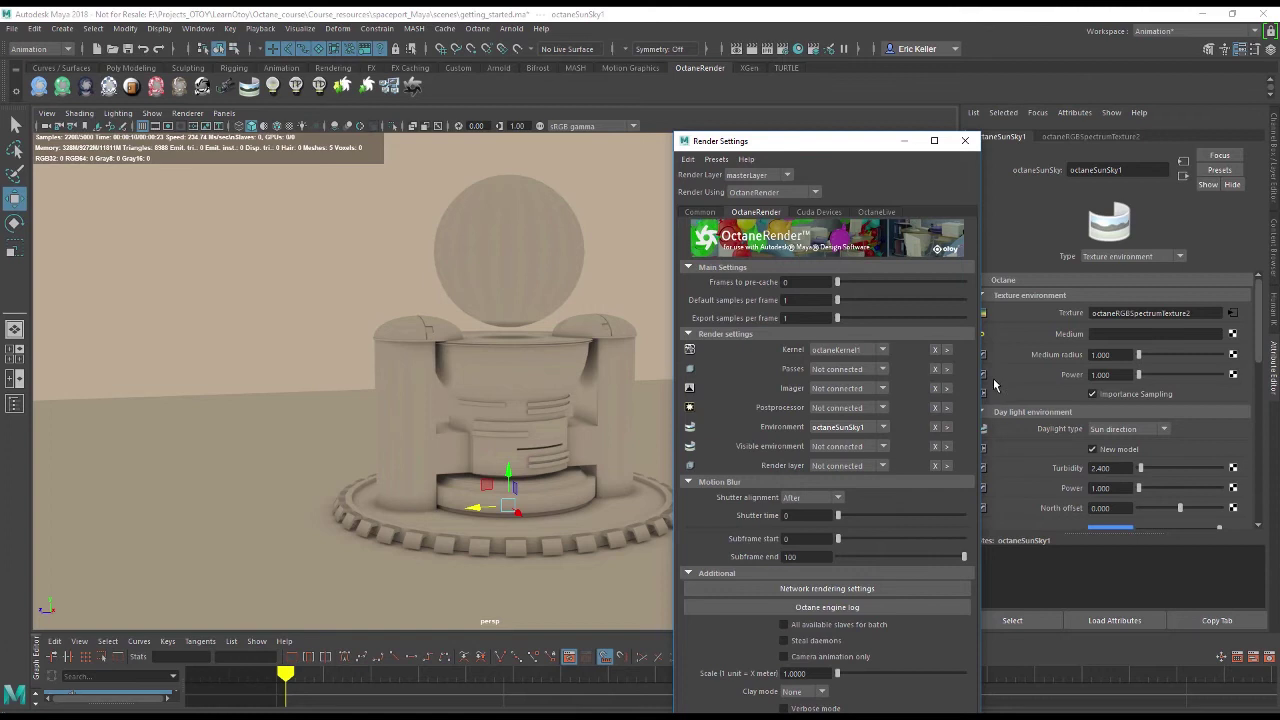
pyautogui.moveTo(838, 148); pyautogui.dragTo(823, 518)
pyautogui.click(1126, 258)
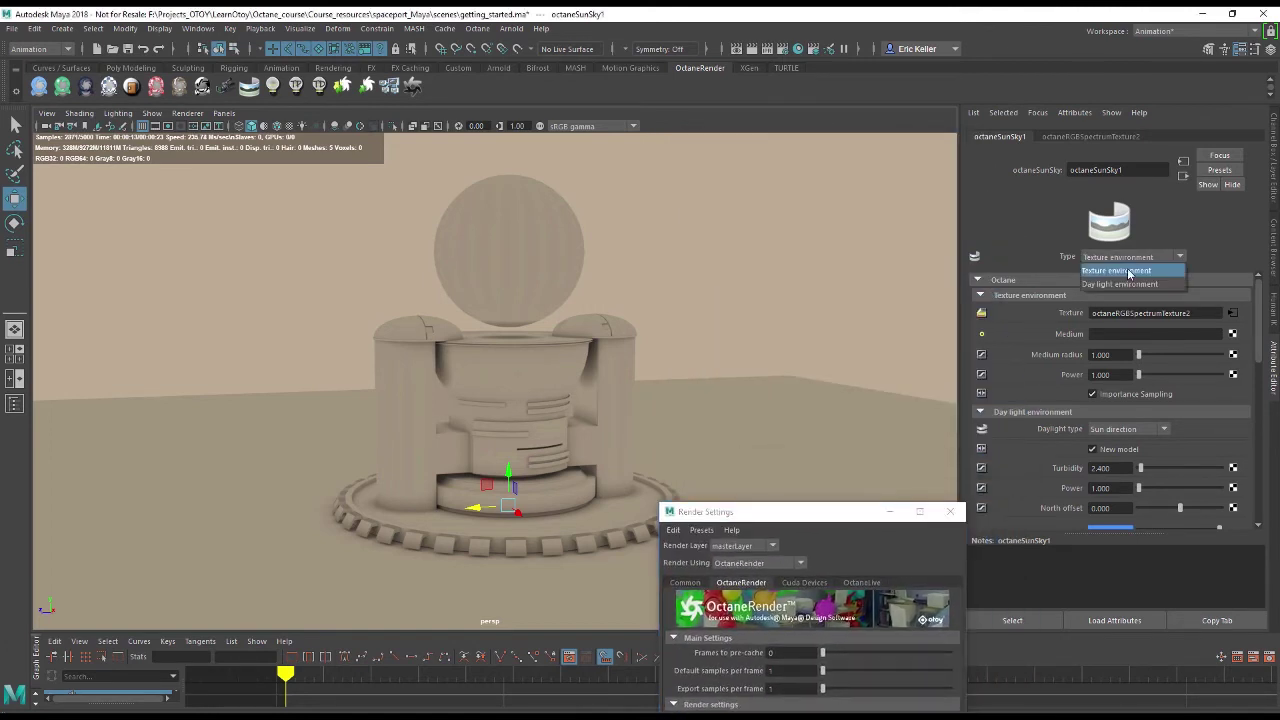
pyautogui.click(1129, 284)
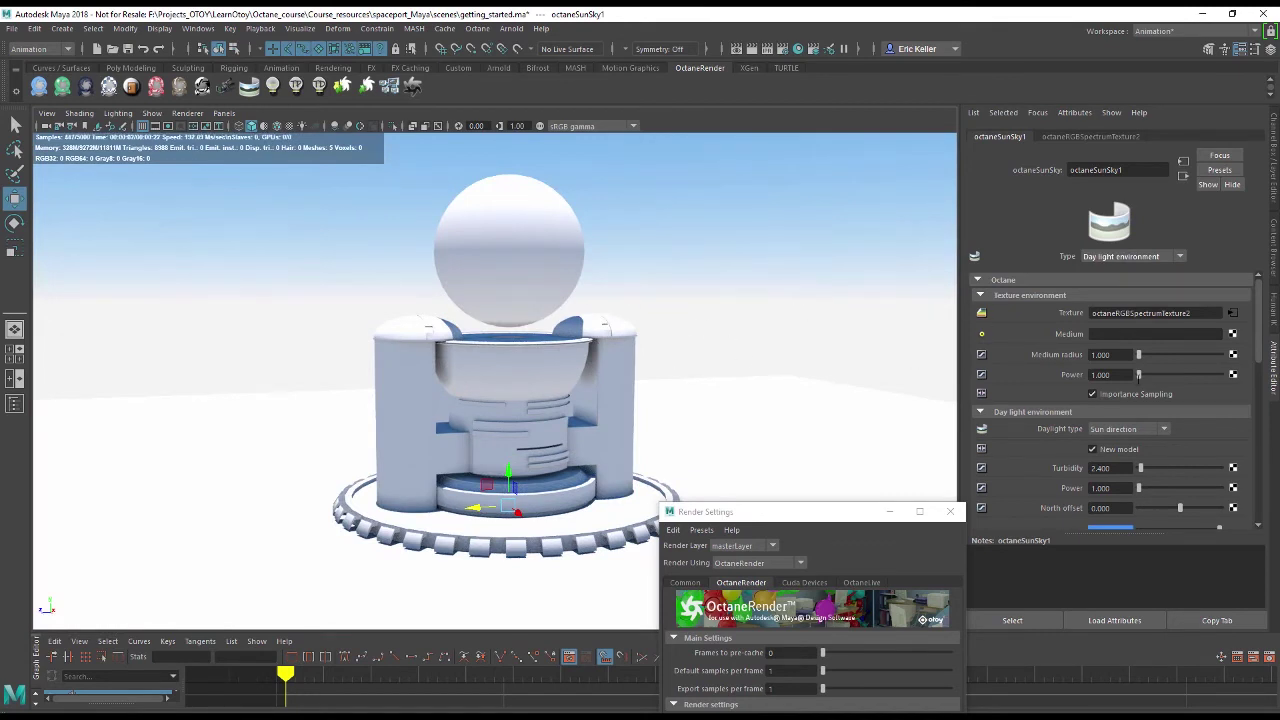
# Enter sun direction values 0.2, 0.25, then 0.05 to lower the sun
pyautogui.moveTo(1259, 325); pyautogui.dragTo(1262, 363)
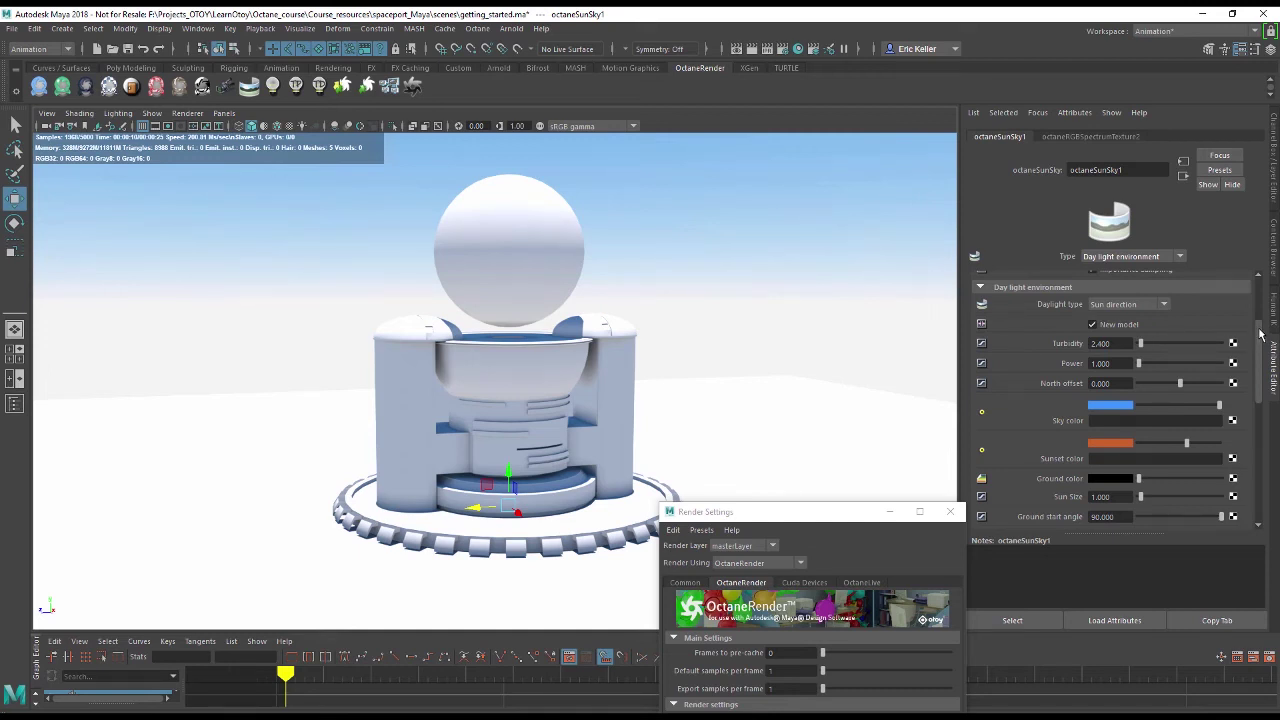
pyautogui.moveTo(1261, 333); pyautogui.dragTo(1259, 426)
pyautogui.click(1108, 353)
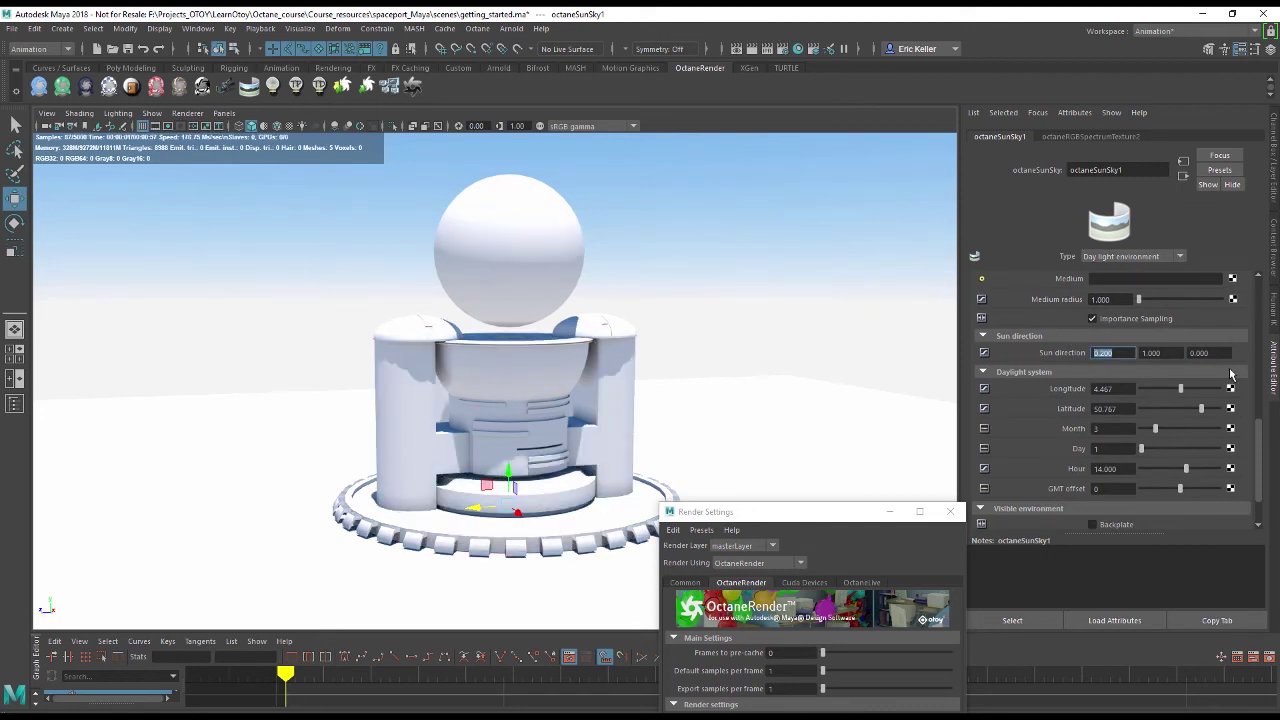
pyautogui.write('0.2')
pyautogui.press('Tab')
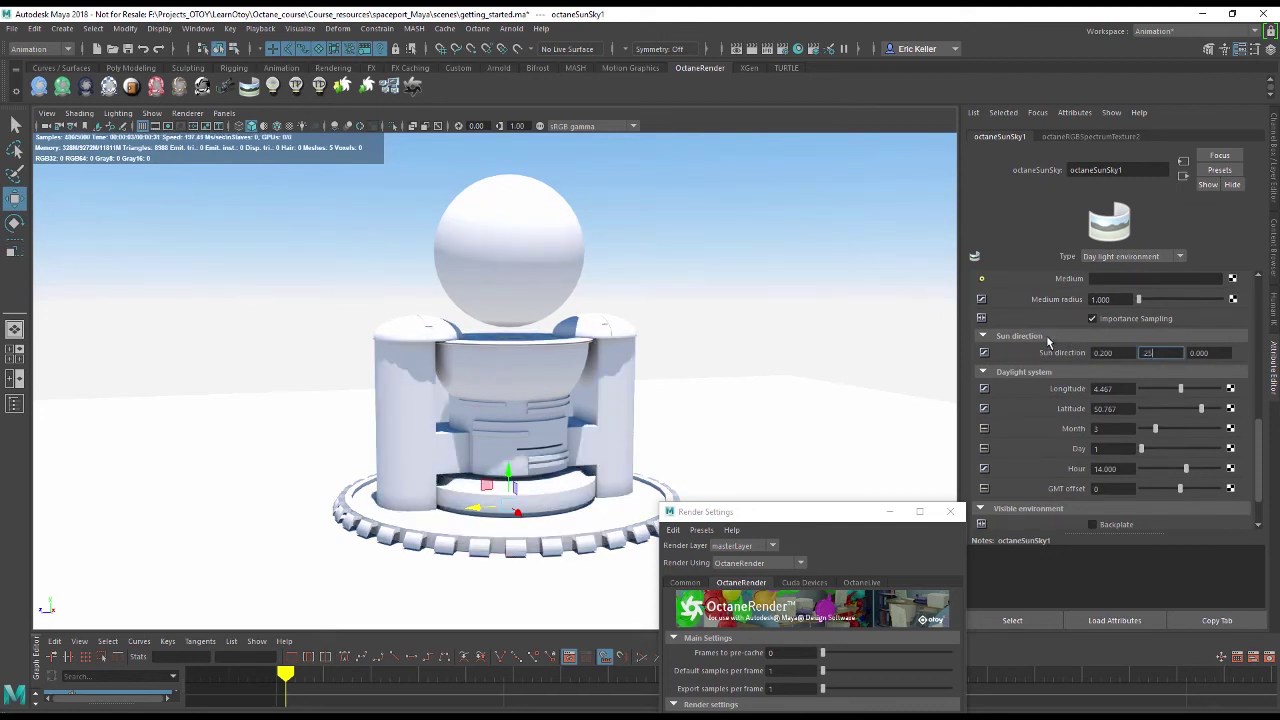
pyautogui.write('.25')
pyautogui.press('Return')
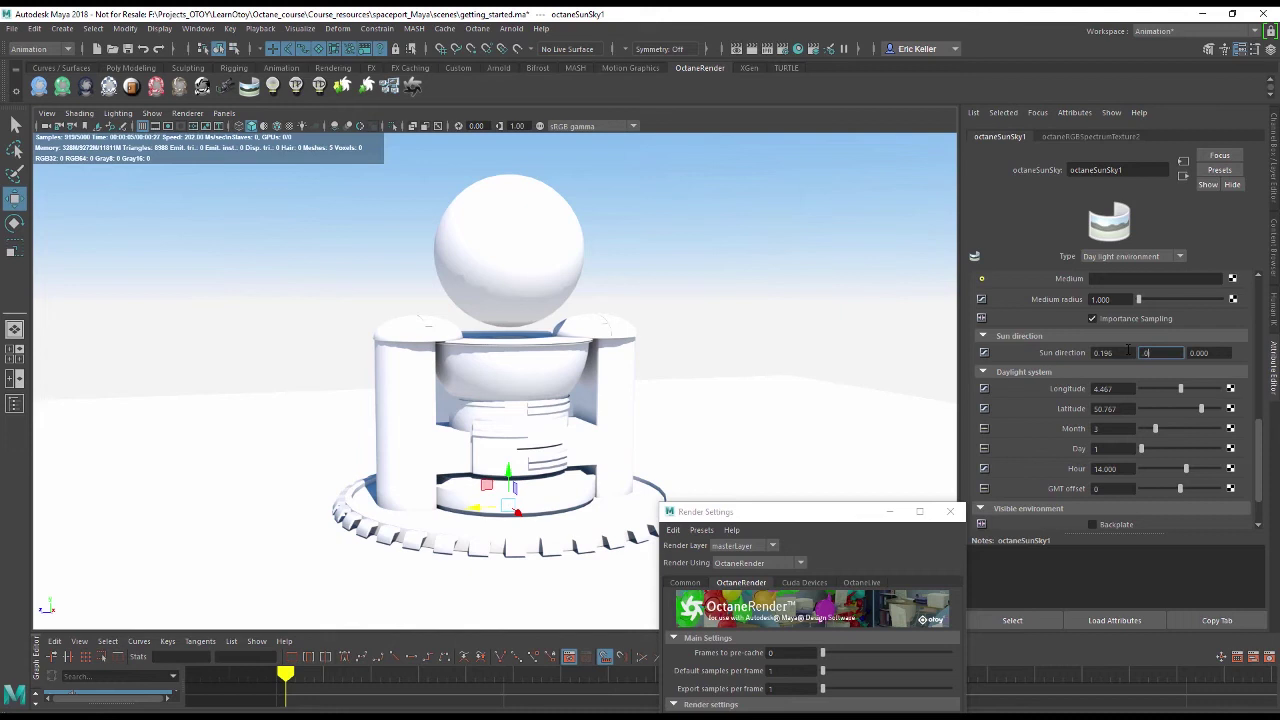
pyautogui.write('.05')
pyautogui.press('Return')
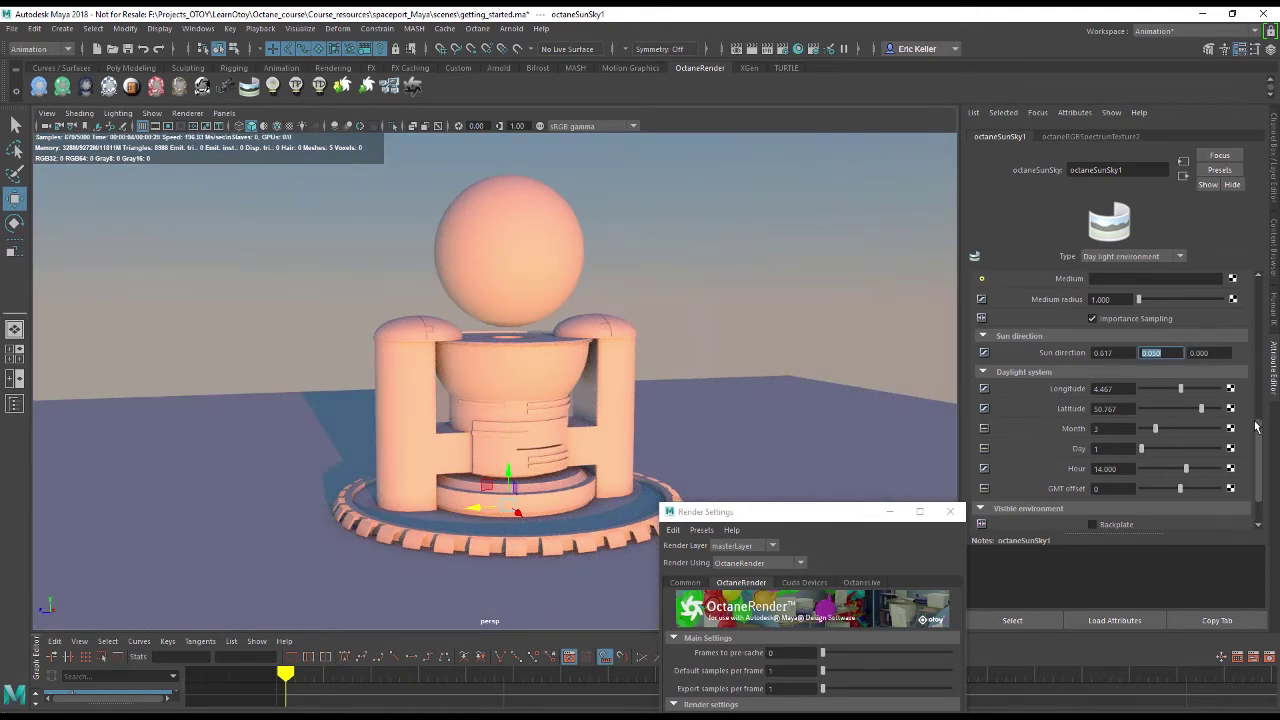
pyautogui.scroll(5, 1216, 315)
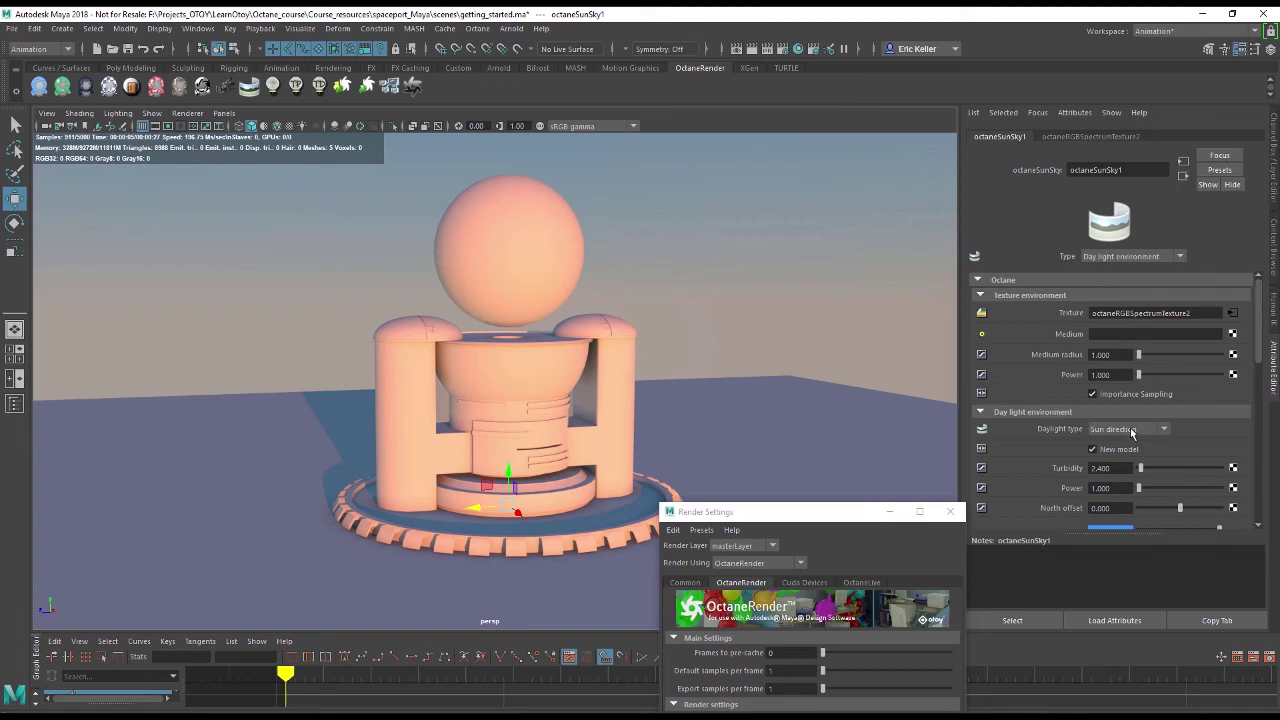
# Switch octaneSunSky1 to Daylight system with hour 16, longitude 15.709 and latitude 64.737 for a sunset
pyautogui.click(1131, 430)
pyautogui.click(1128, 456)
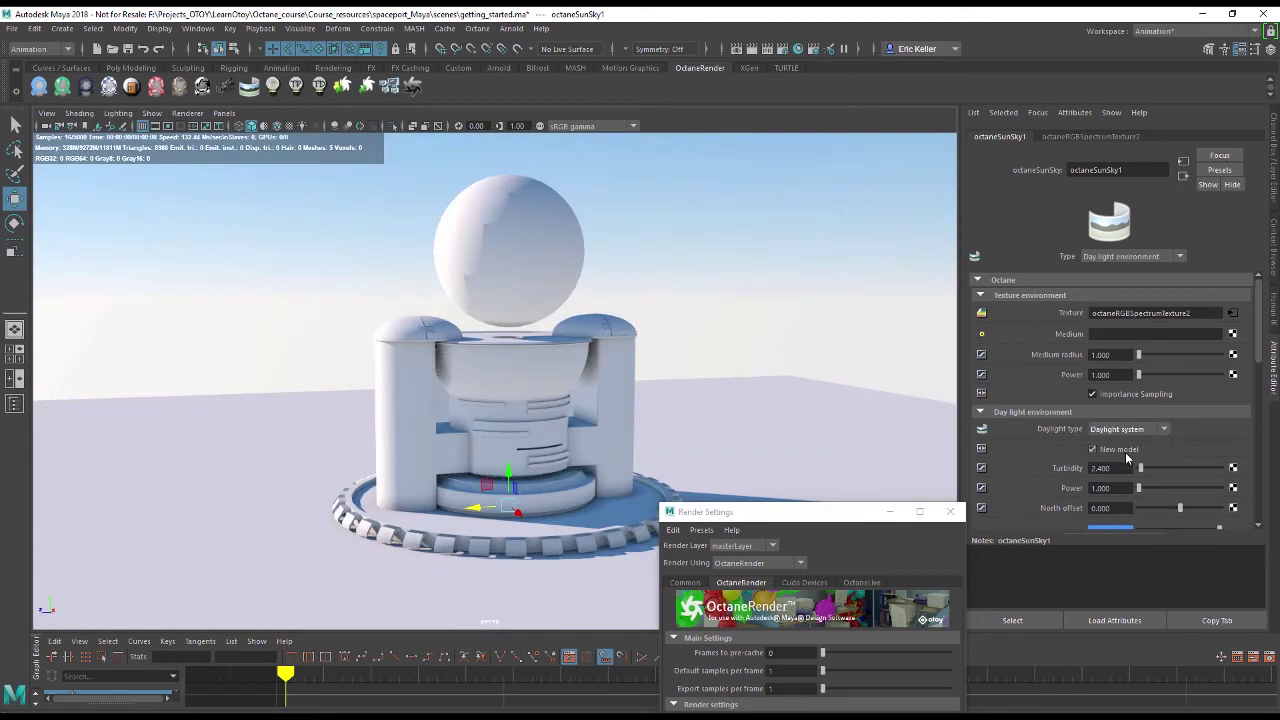
pyautogui.scroll(-1, 1260, 360)
pyautogui.moveTo(1259, 360); pyautogui.dragTo(1259, 502)
pyautogui.moveTo(1190, 414)
pyautogui.mouseDown()
pyautogui.moveTo(1166, 418)
pyautogui.moveTo(1192, 420)
pyautogui.mouseUp()
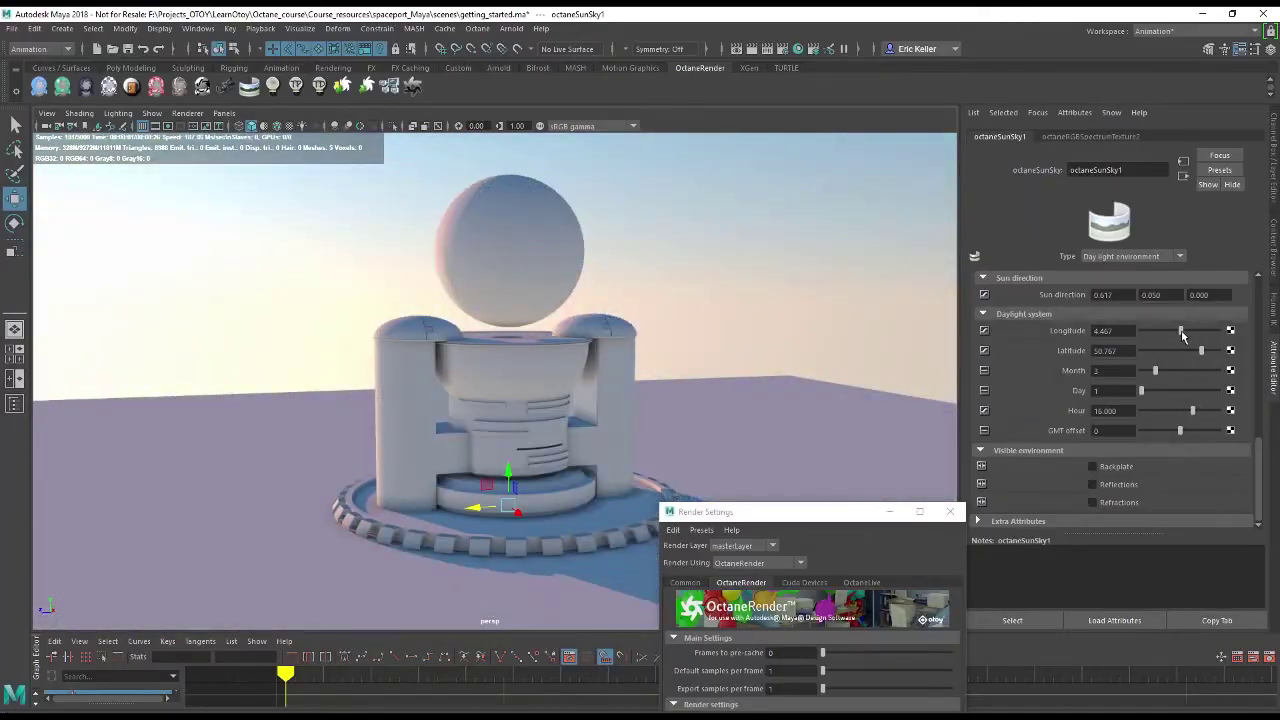
pyautogui.moveTo(1181, 330); pyautogui.dragTo(1207, 351)
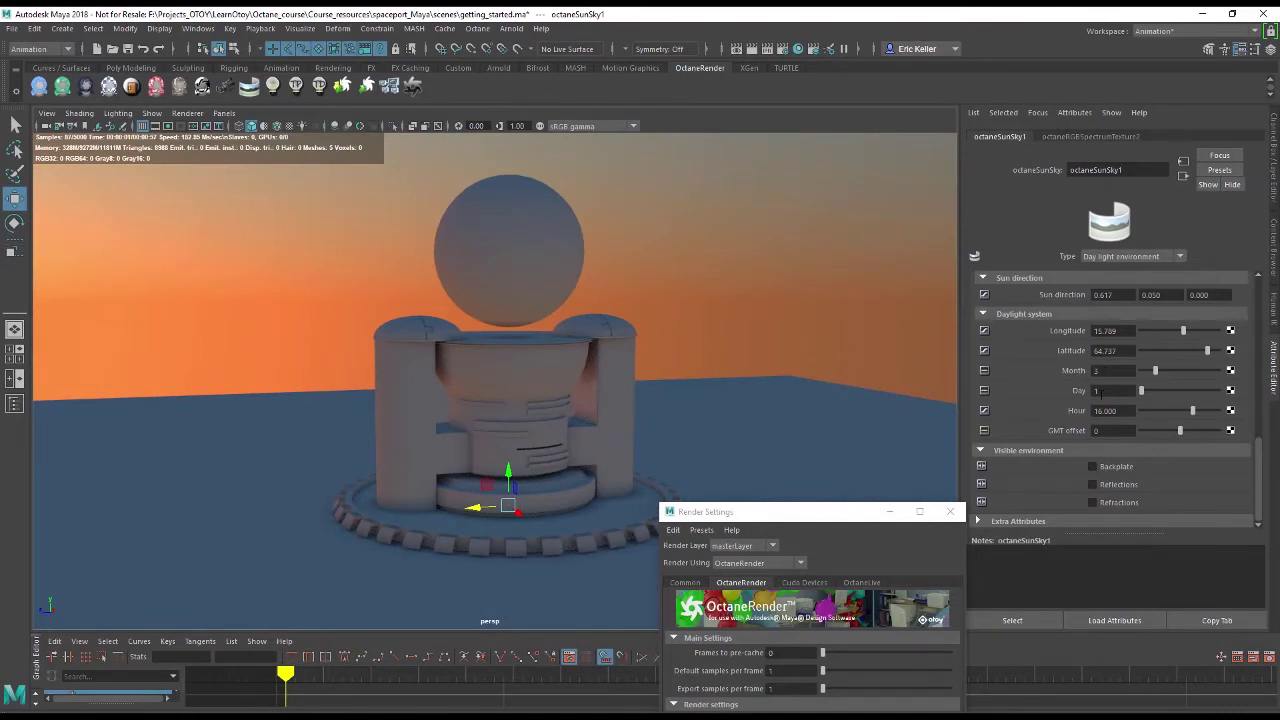
pyautogui.moveTo(865, 512); pyautogui.dragTo(850, 271)
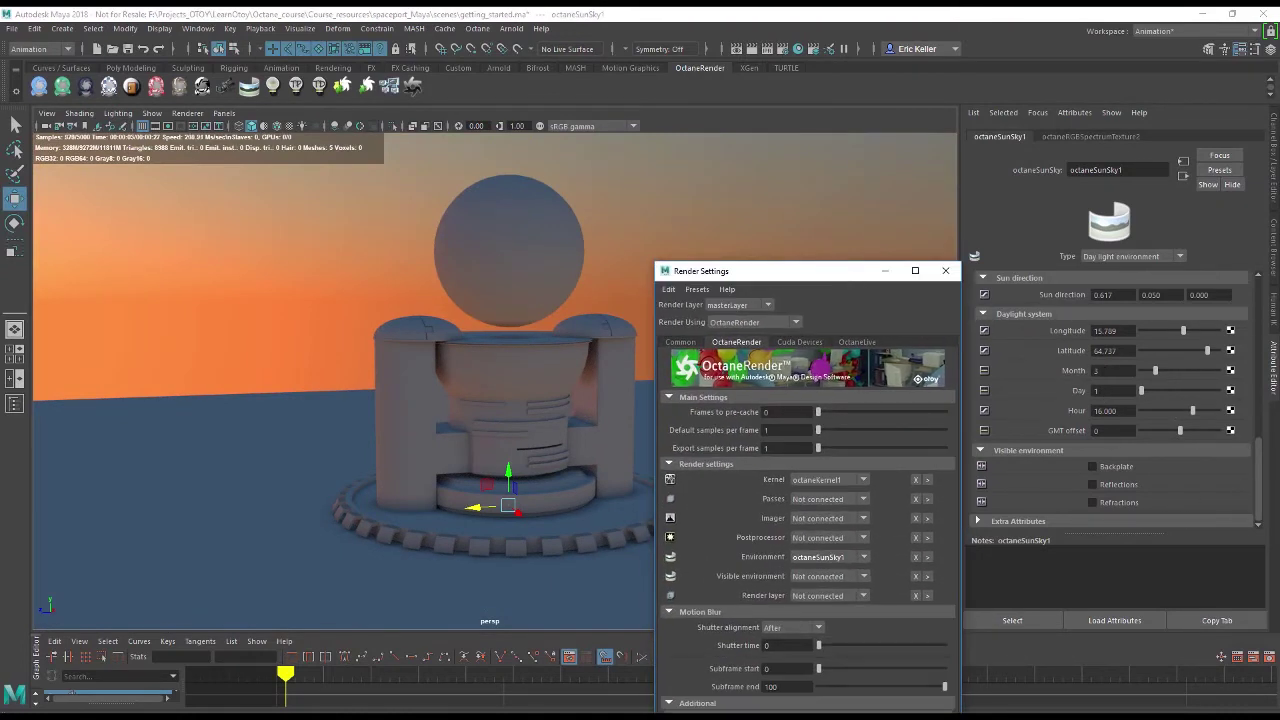
pyautogui.moveTo(1258, 502); pyautogui.dragTo(1258, 333)
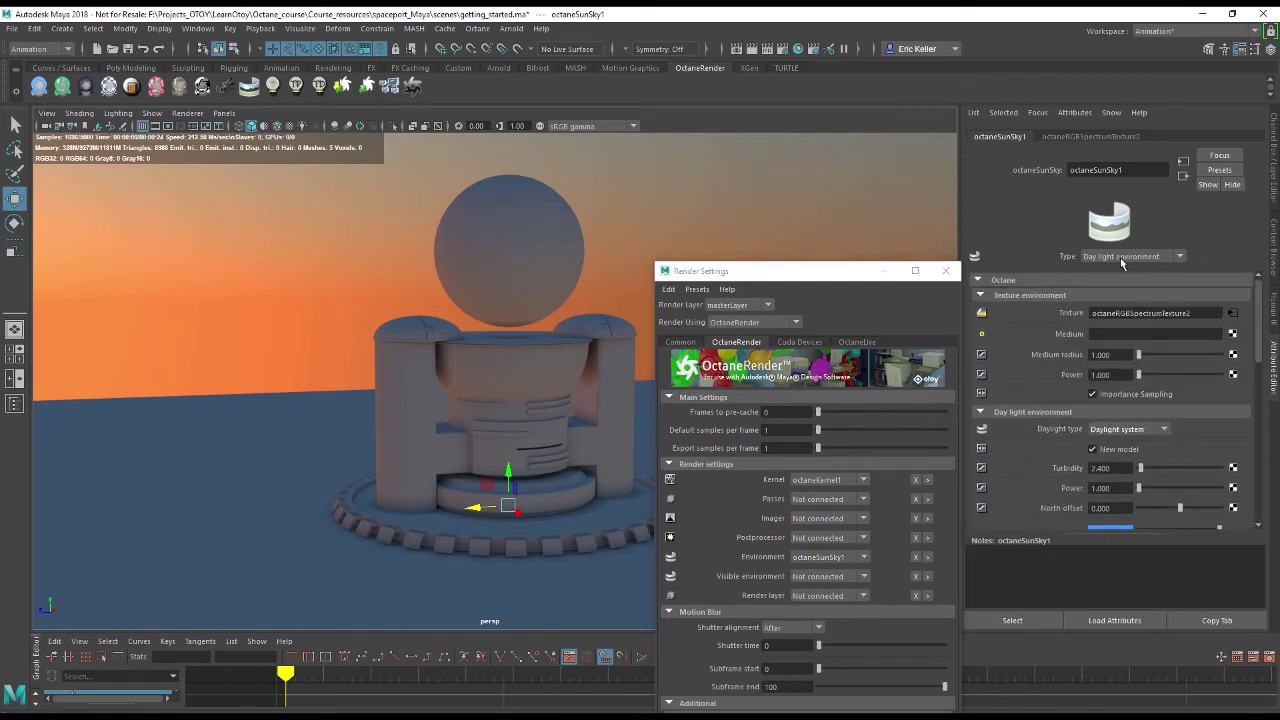
# Change the Octane environment type to Texture environment
pyautogui.click(1122, 258)
pyautogui.click(1120, 274)
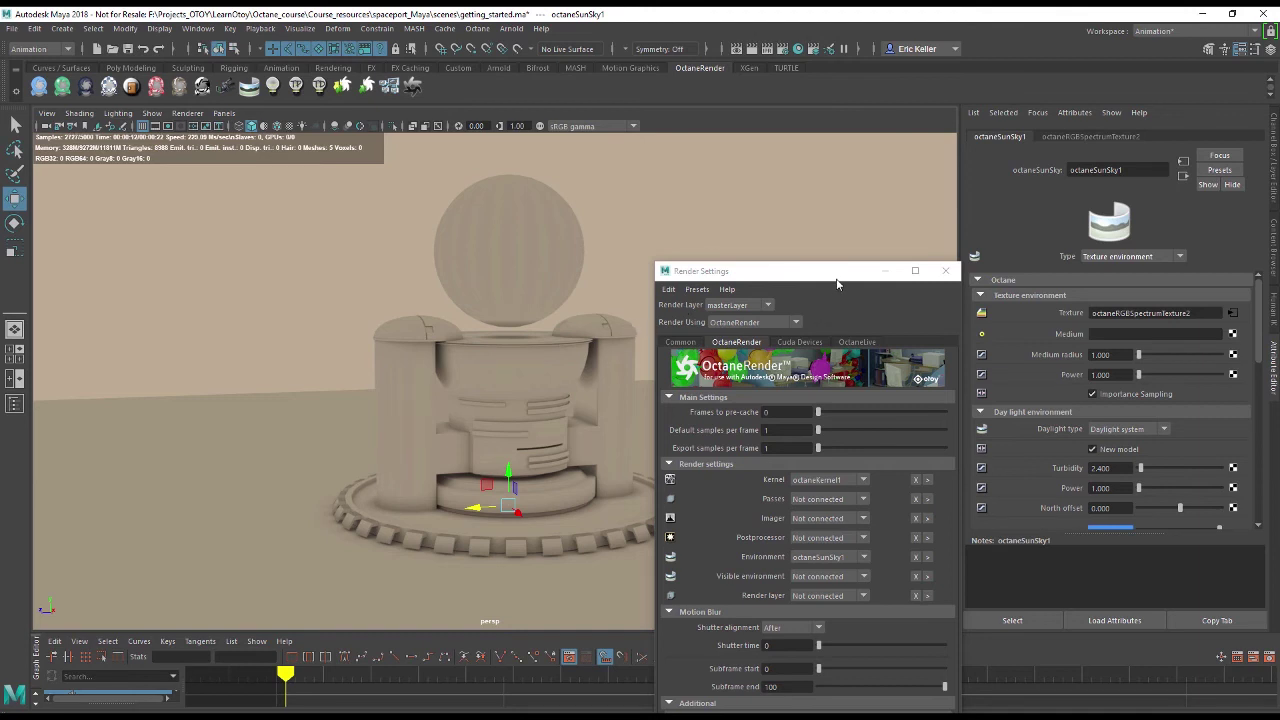
pyautogui.moveTo(837, 283); pyautogui.dragTo(867, 357)
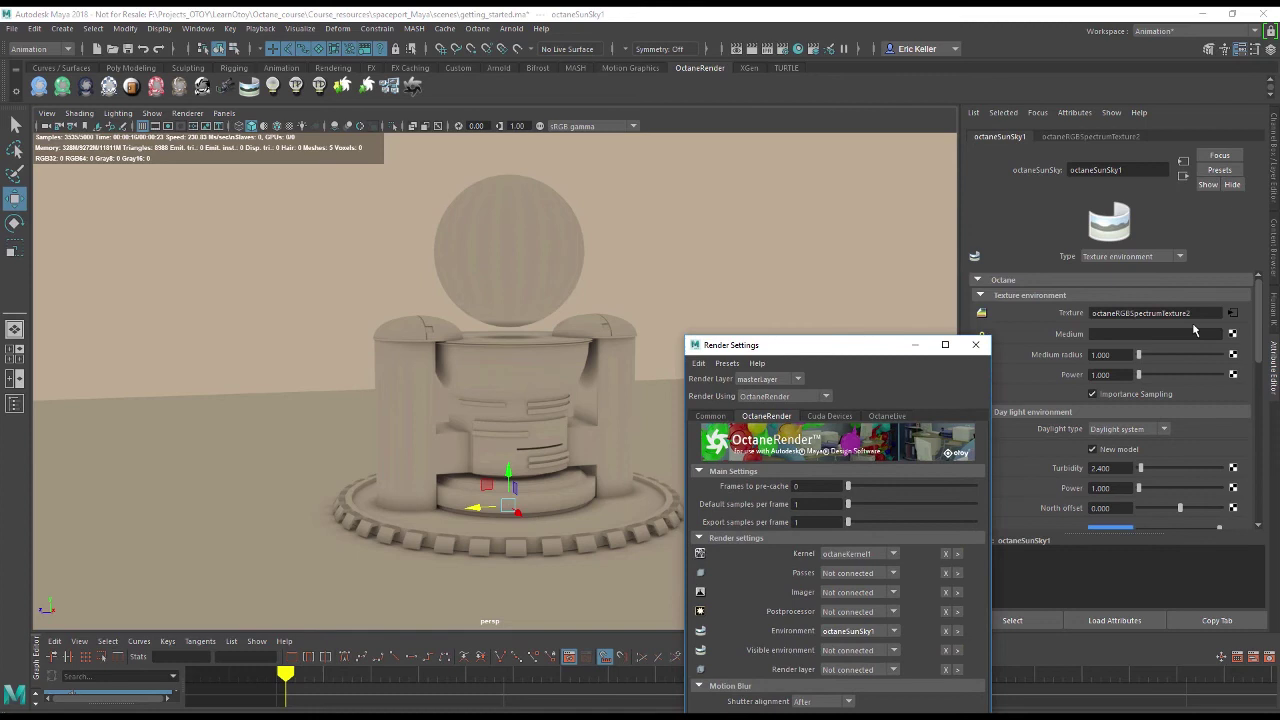
# Desaturate and brighten the octaneRGBSpectrumTexture2 colour to a neutral light grey, returning to octaneSunSky1
pyautogui.click(1231, 314)
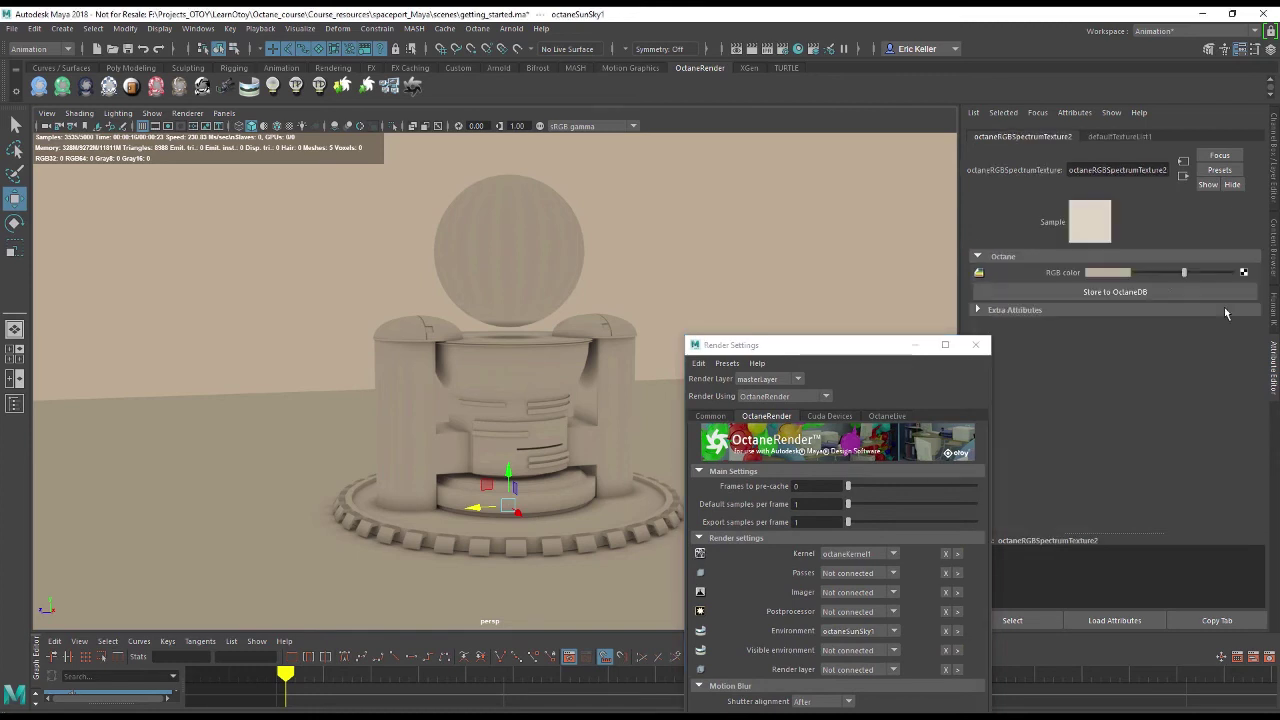
pyautogui.click(1110, 273)
pyautogui.moveTo(1073, 326); pyautogui.dragTo(1046, 326)
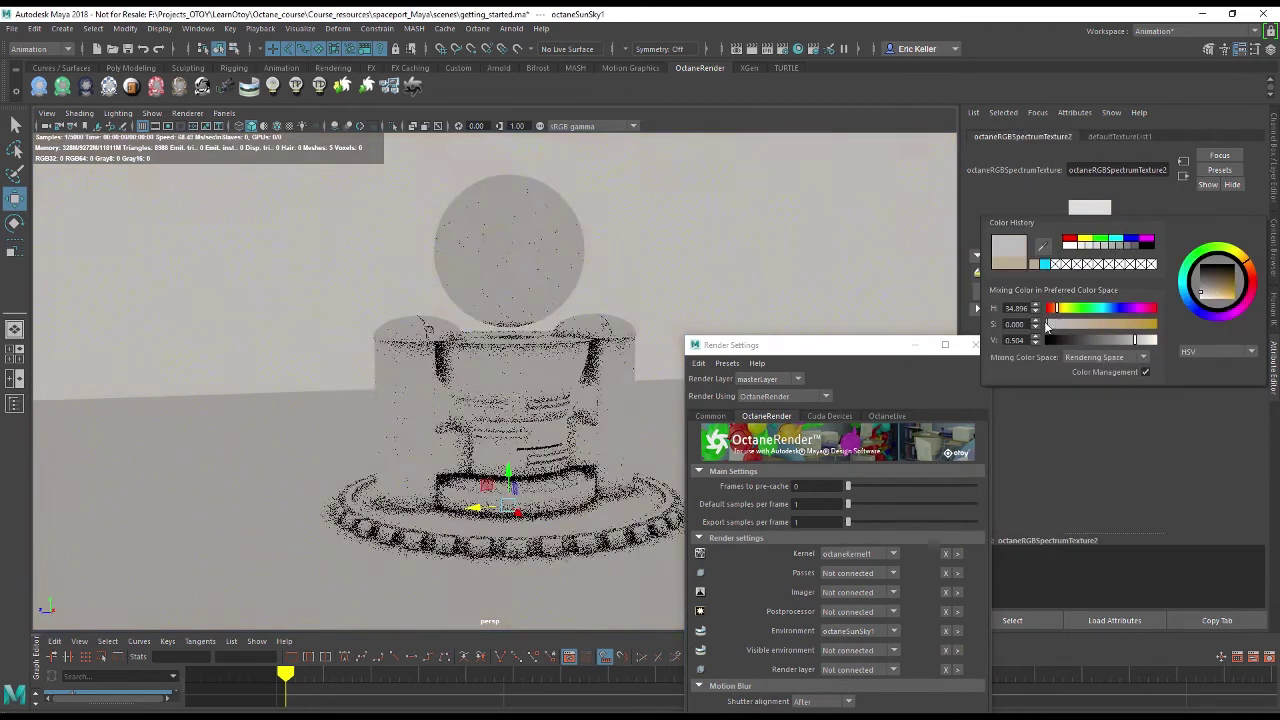
pyautogui.moveTo(1143, 337); pyautogui.dragTo(1149, 338)
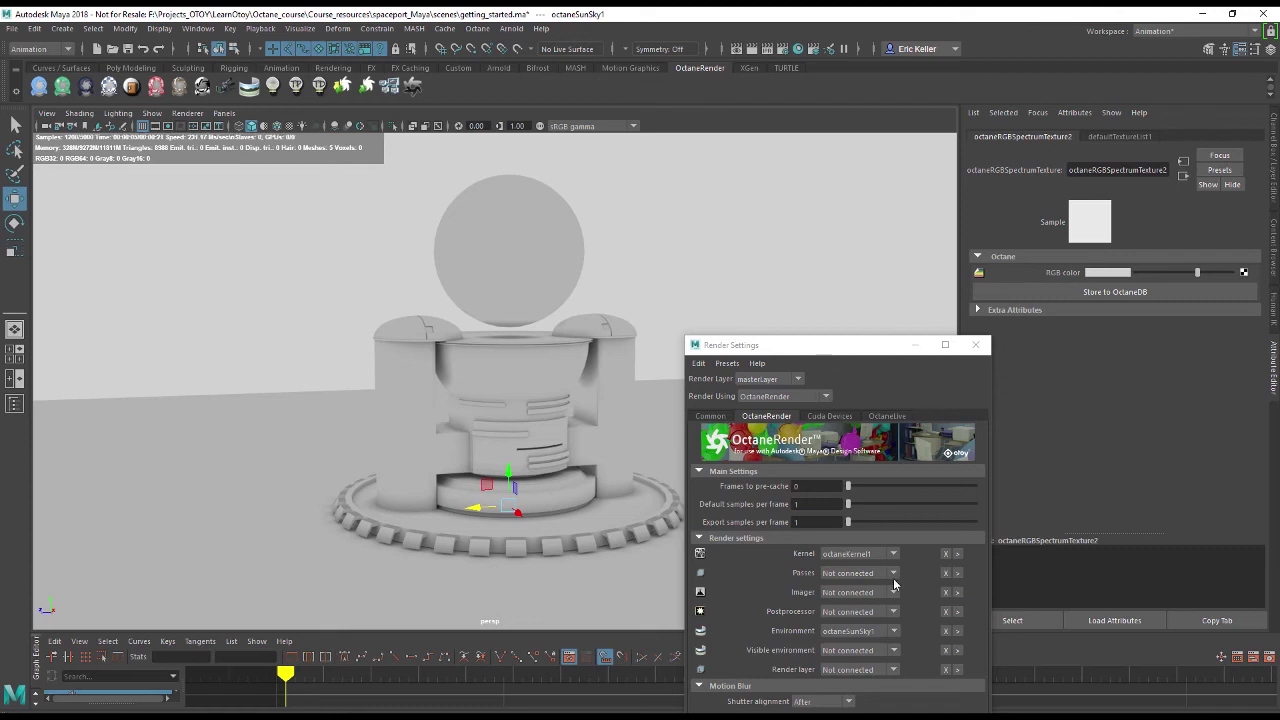
pyautogui.click(958, 632)
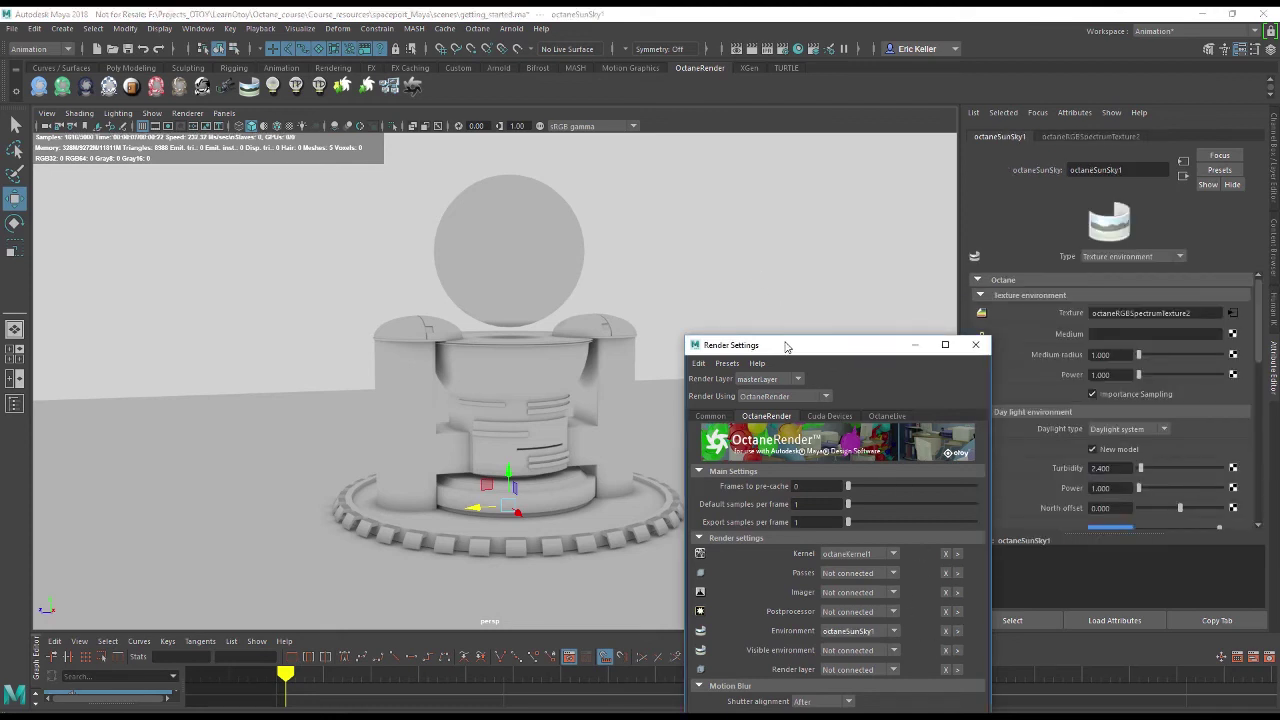
pyautogui.moveTo(786, 343); pyautogui.dragTo(873, 80)
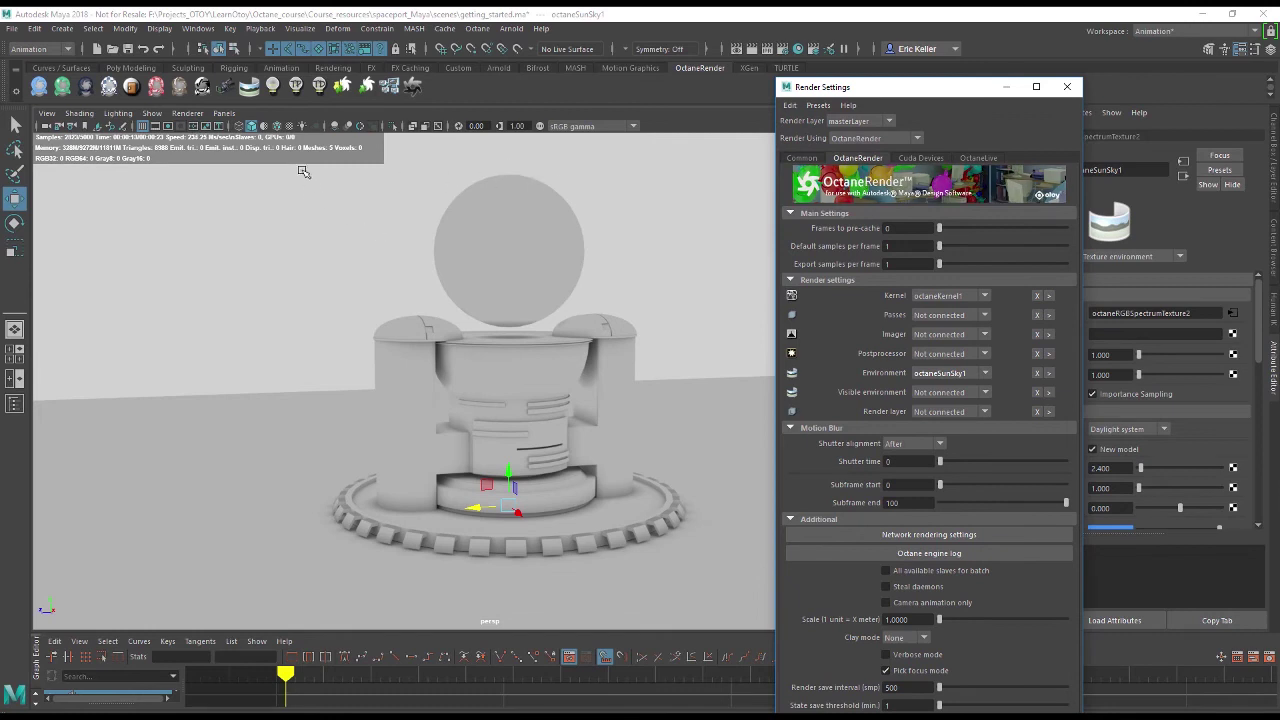
# Open the Hypershade from Rendering Editors, shrinking it and placing it at the screen top
pyautogui.click(198, 28)
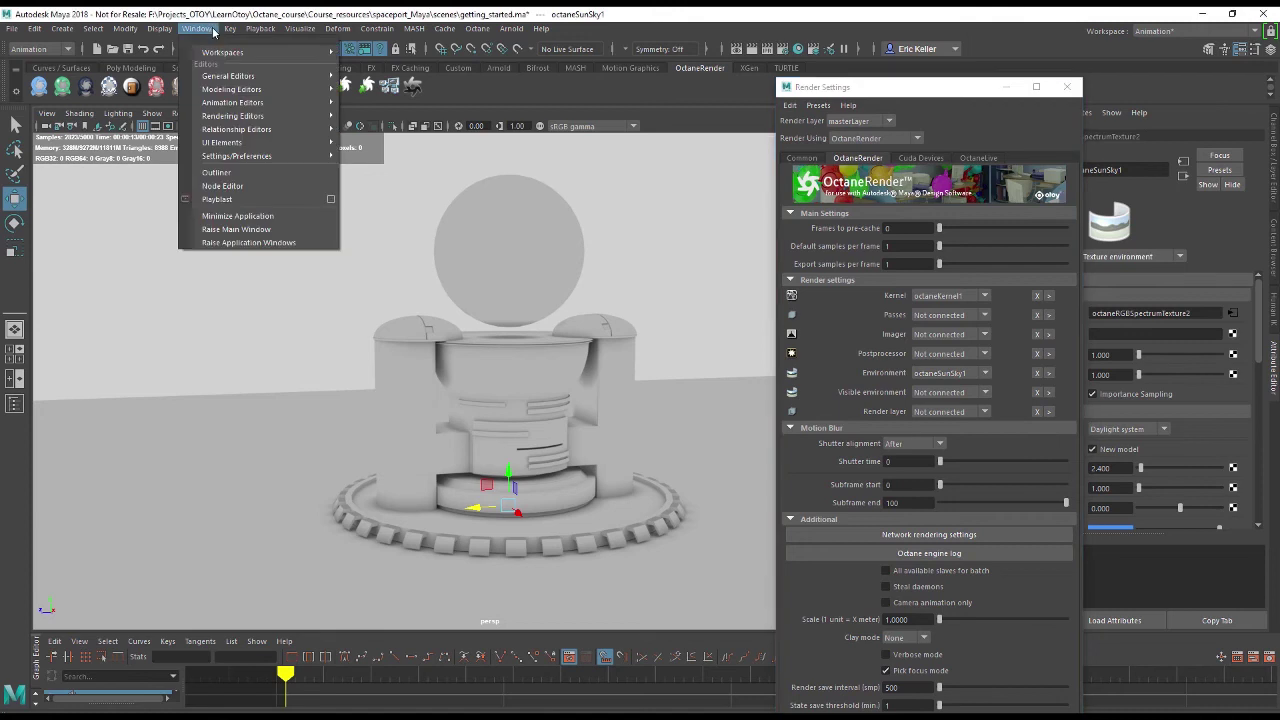
pyautogui.moveTo(243, 117)
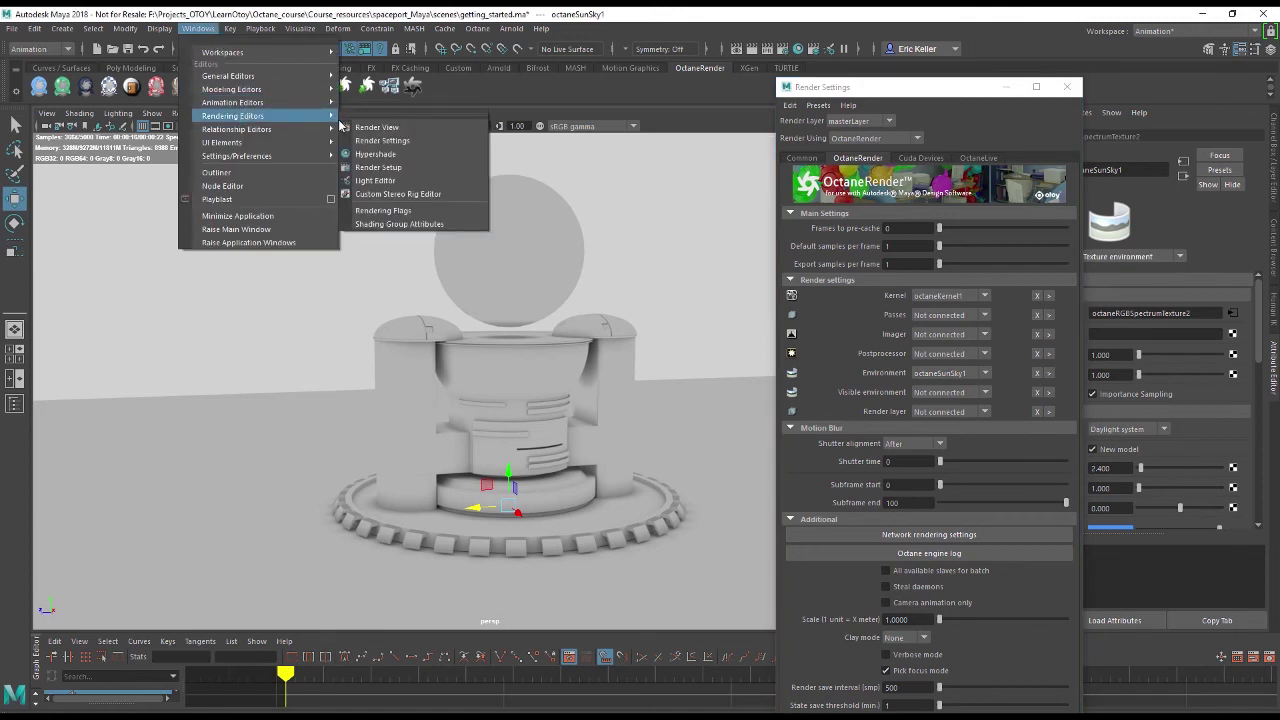
pyautogui.click(380, 154)
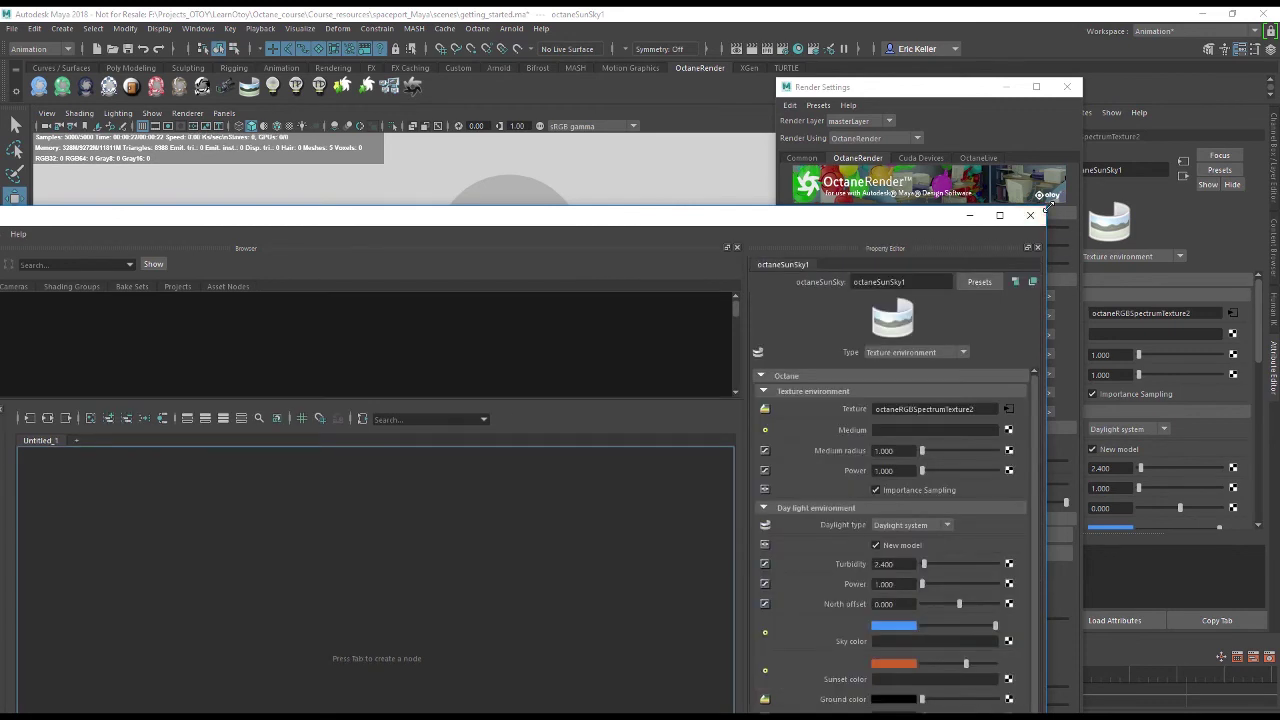
pyautogui.moveTo(1047, 209); pyautogui.dragTo(737, 378)
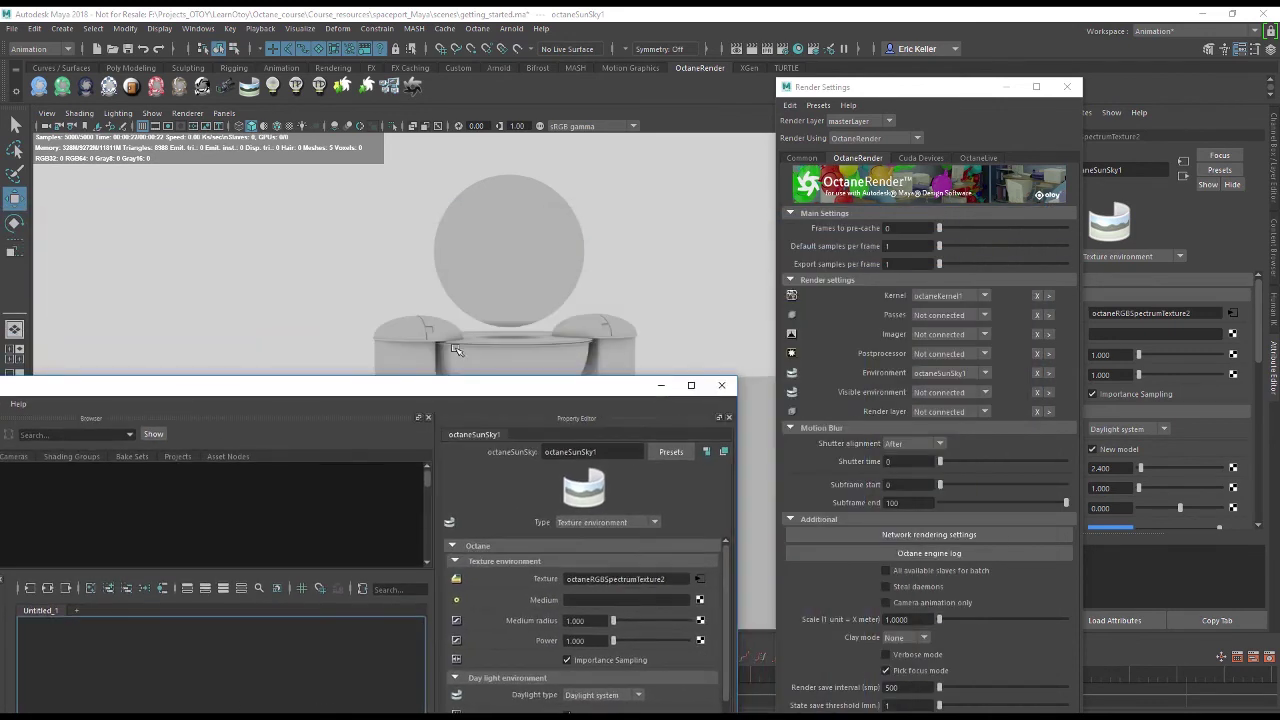
pyautogui.moveTo(465, 395); pyautogui.dragTo(642, 23)
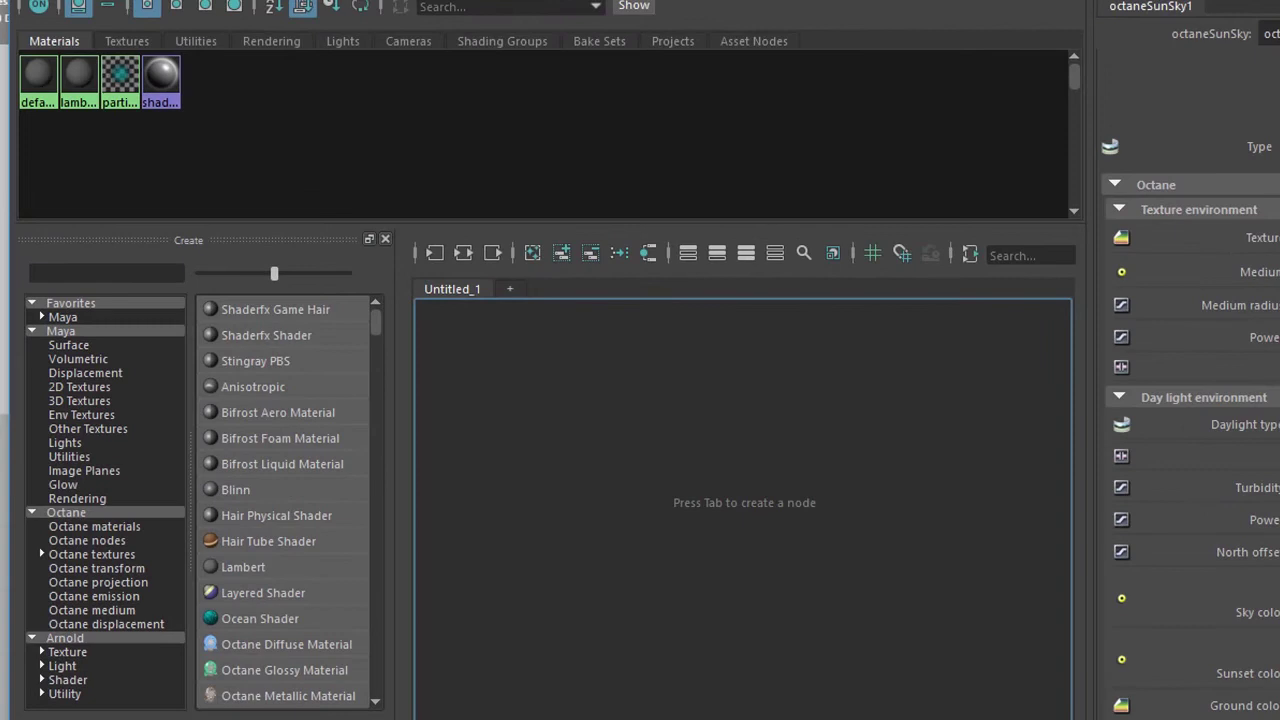
# Browse the Octane all-nodes, materials, utility, texture and transform categories in the Create panel
pyautogui.click(93, 512)
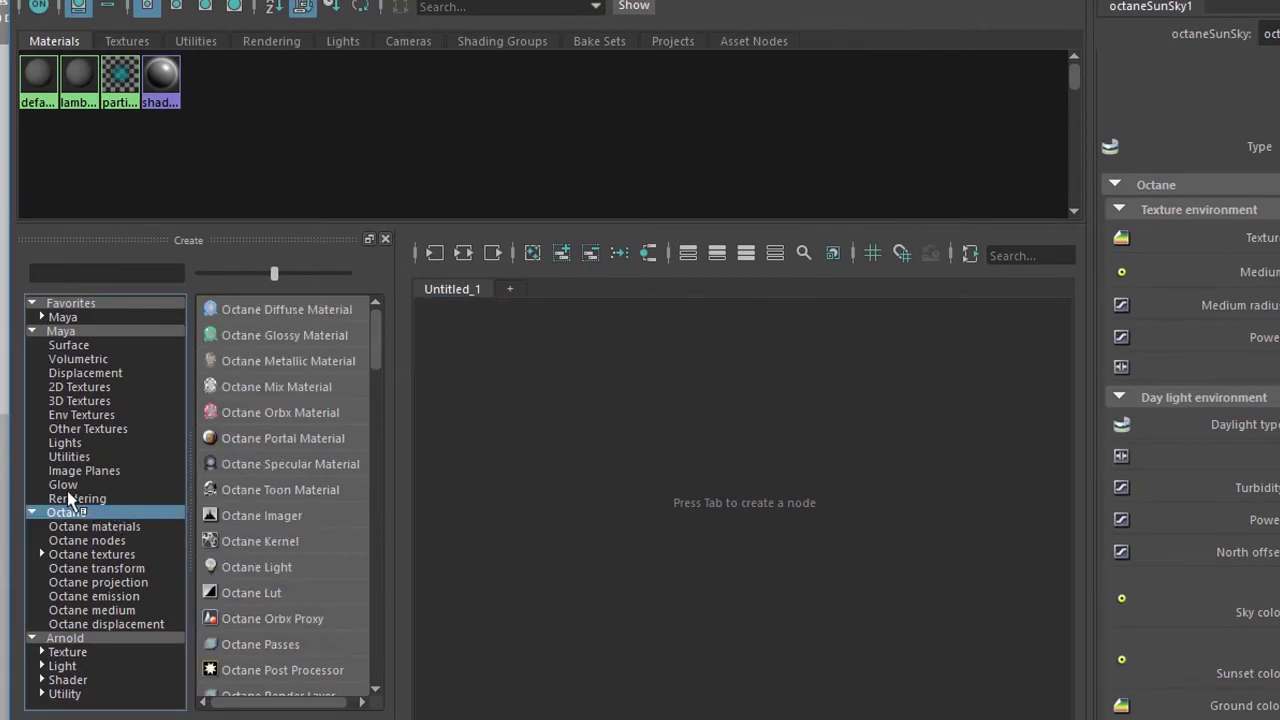
pyautogui.click(141, 527)
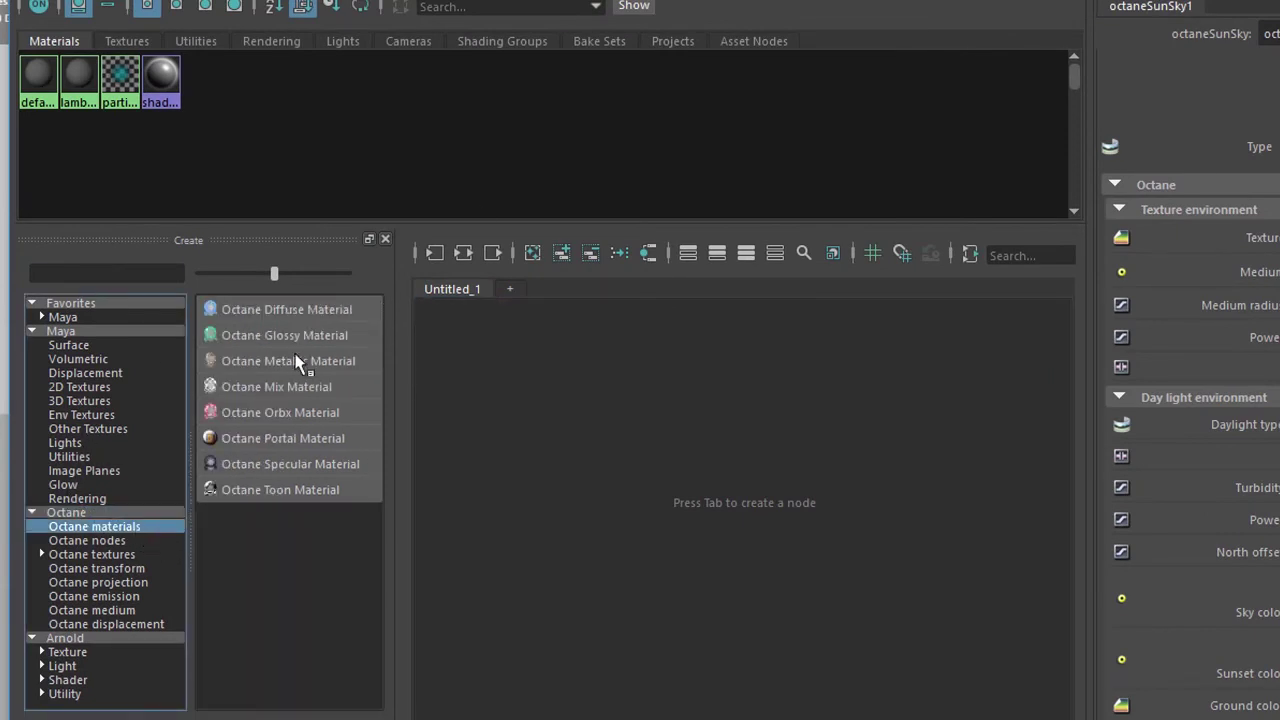
pyautogui.click(119, 544)
pyautogui.click(121, 555)
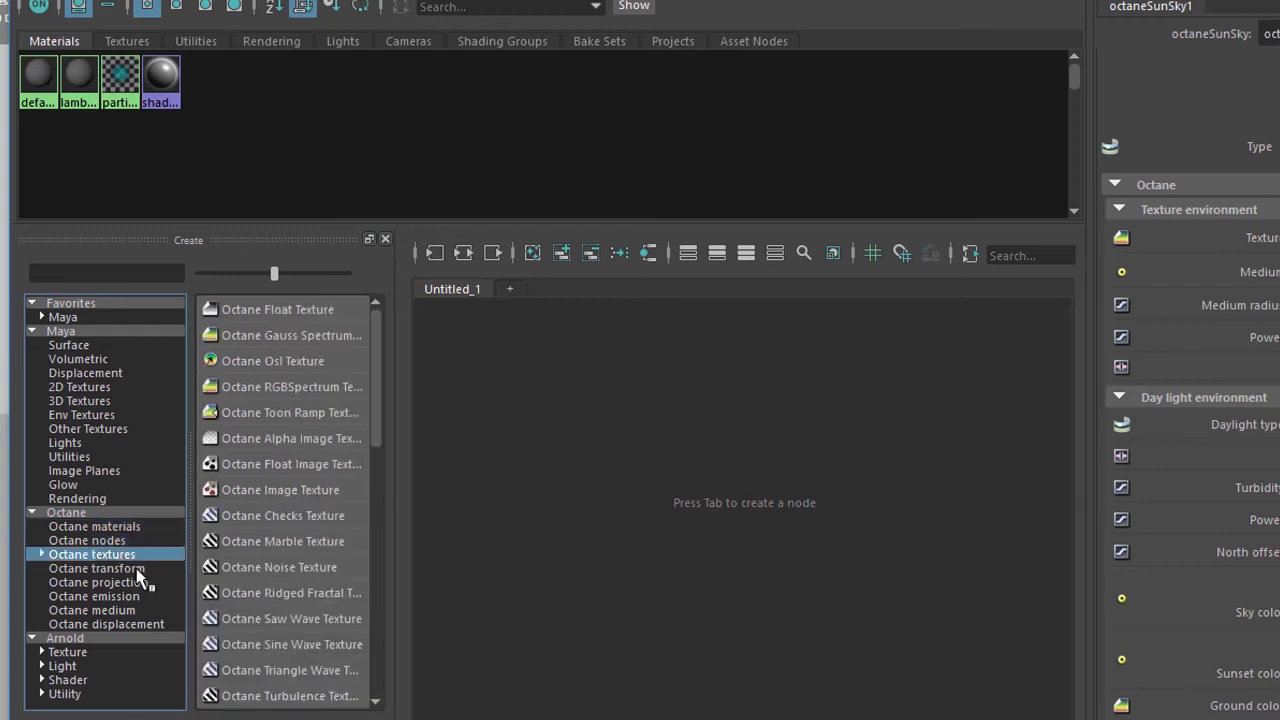
pyautogui.click(137, 569)
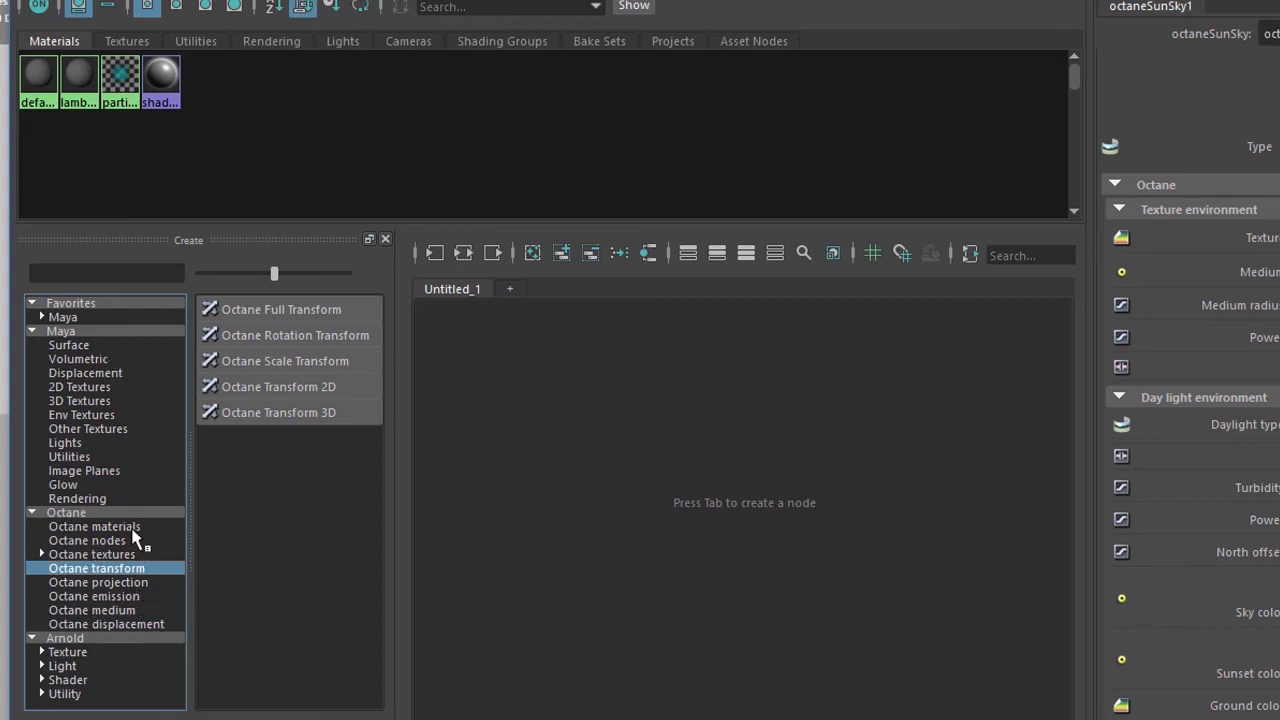
# Revisit Octane materials and textures, expanding the texture subcategories to scroll through them
pyautogui.click(135, 530)
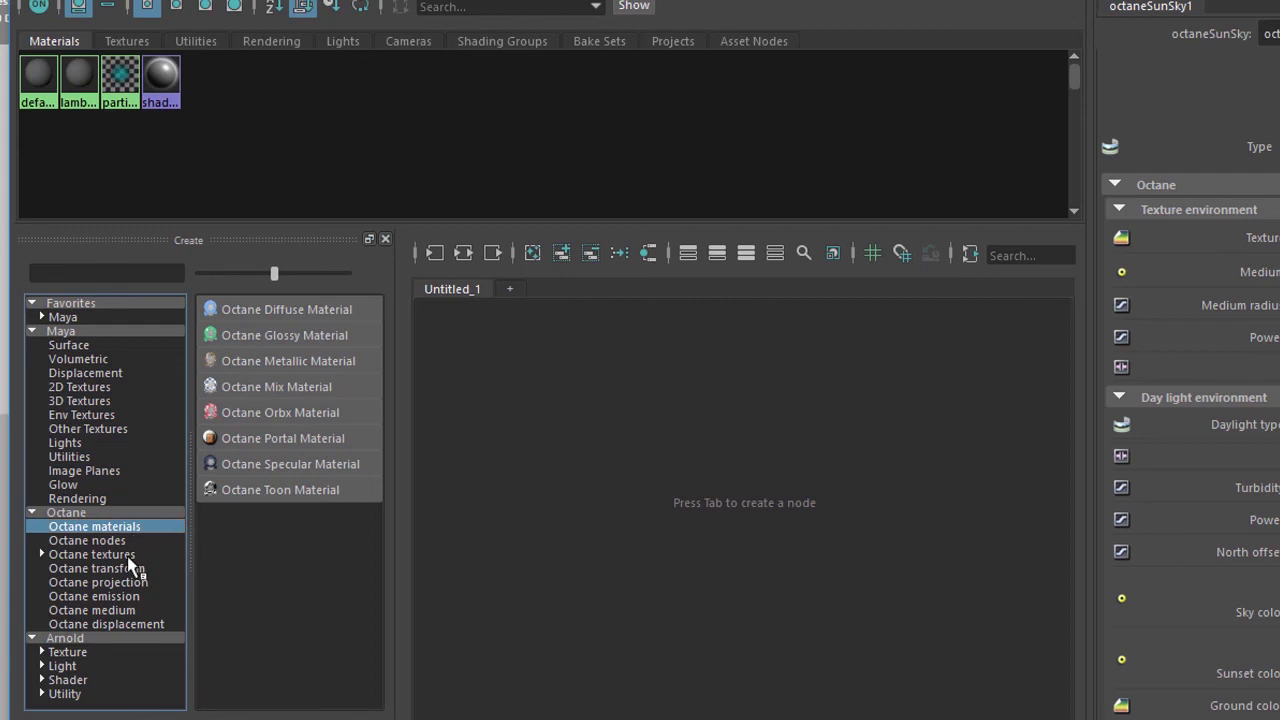
pyautogui.click(128, 556)
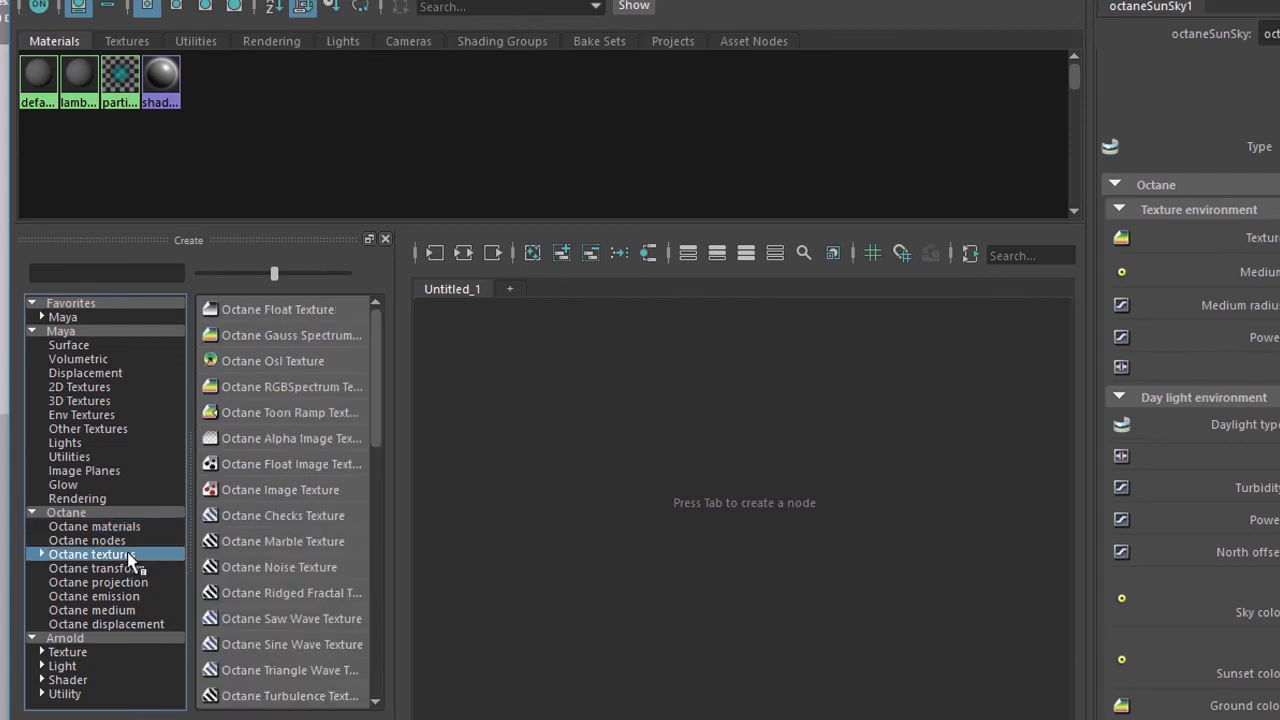
pyautogui.click(42, 555)
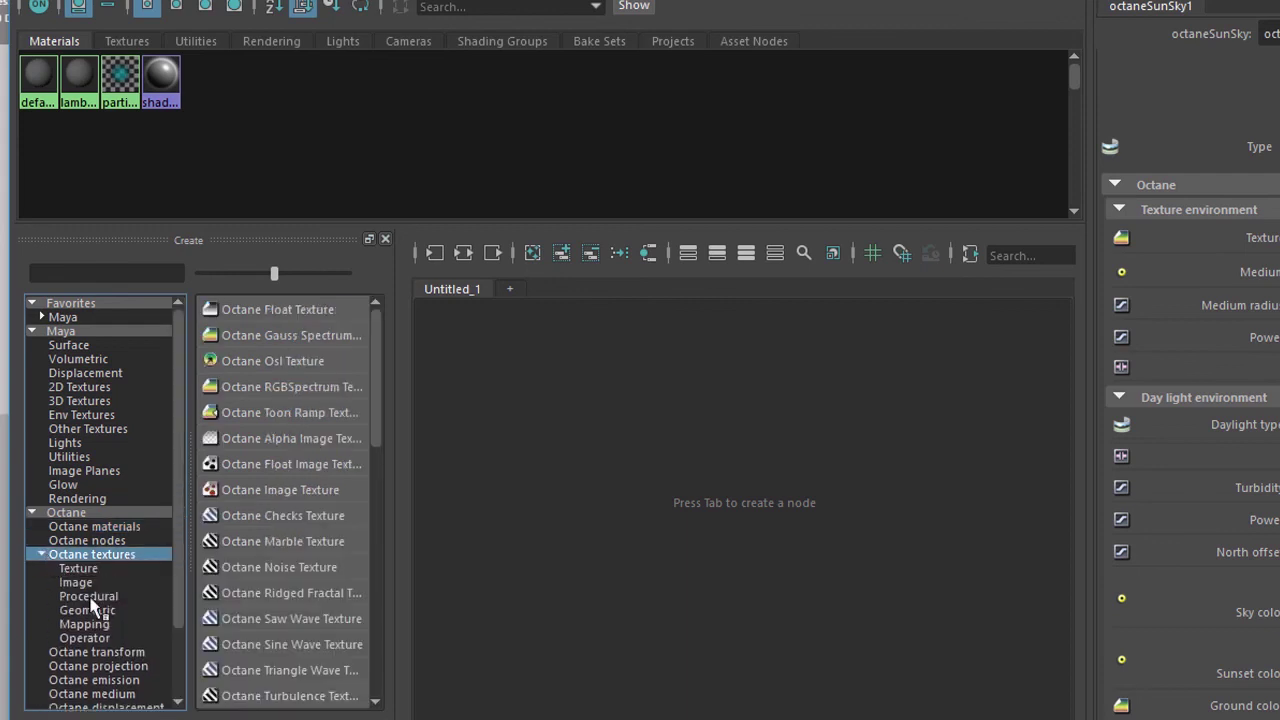
pyautogui.scroll(-2, 150, 598)
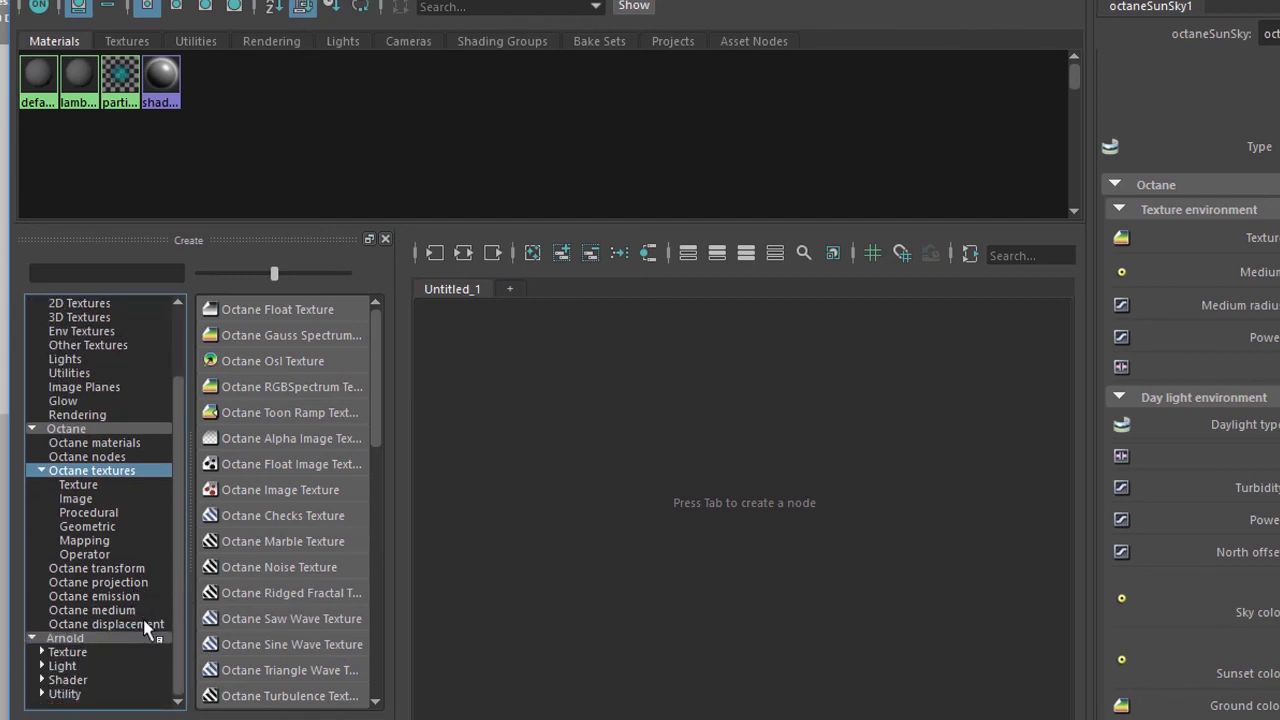
pyautogui.scroll(2, 180, 530)
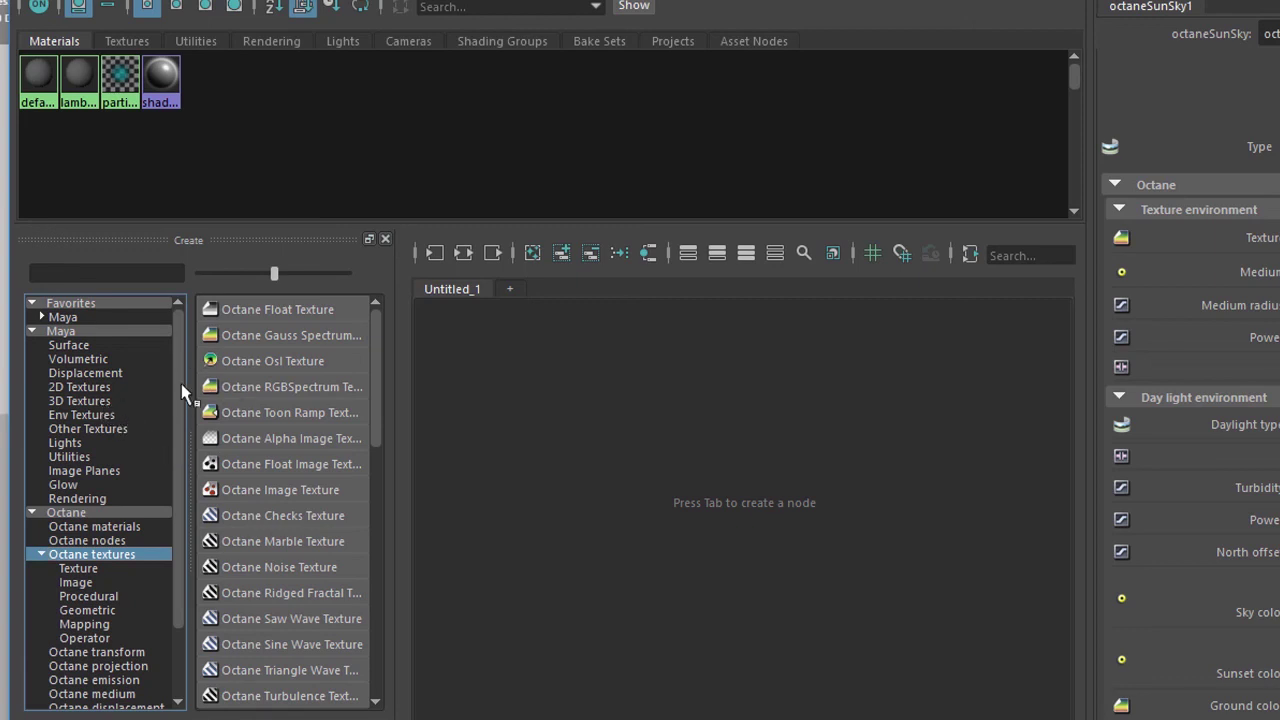
pyautogui.scroll(-2, 184, 392)
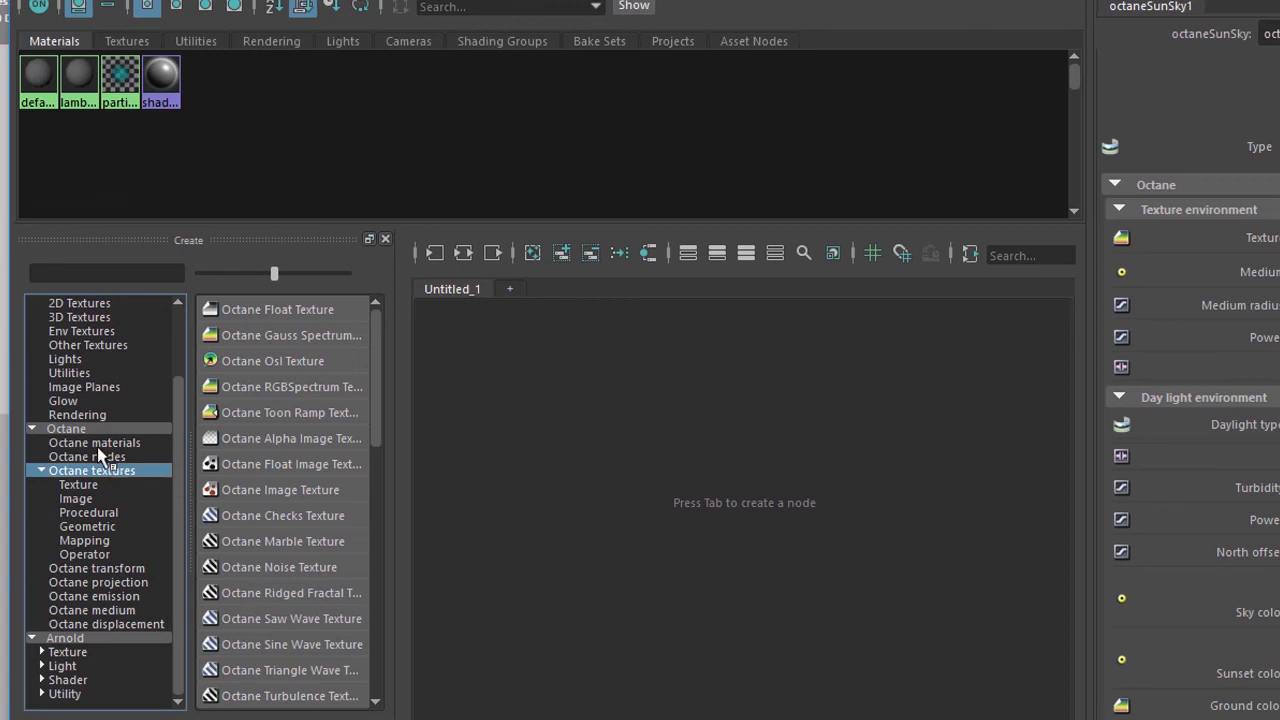